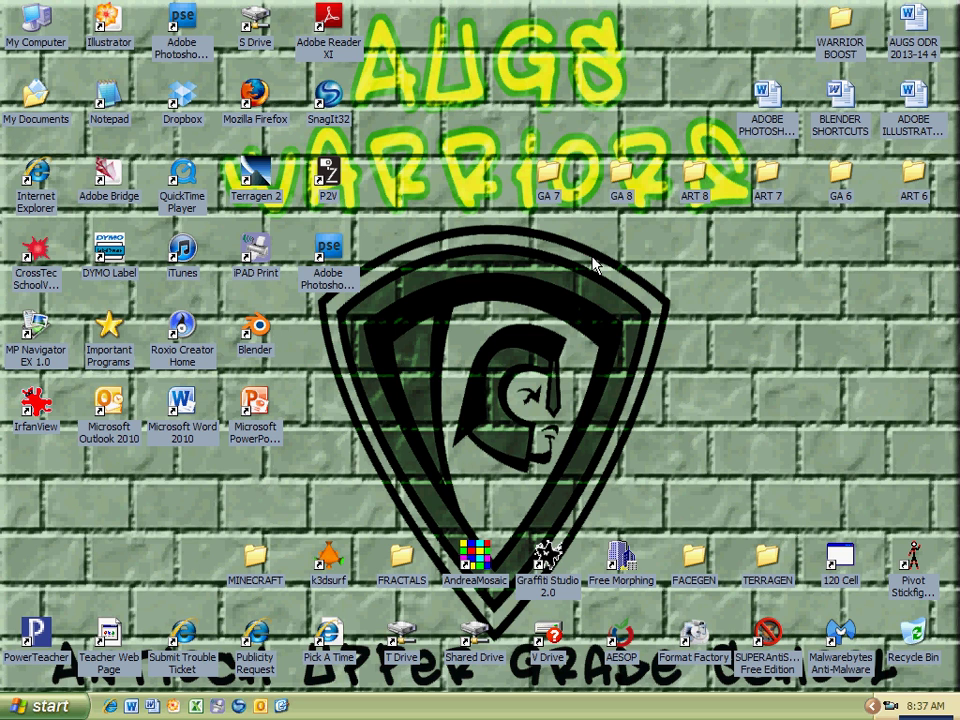
Step: Open My Computer and then the students network drive V:
double_click(38, 30)
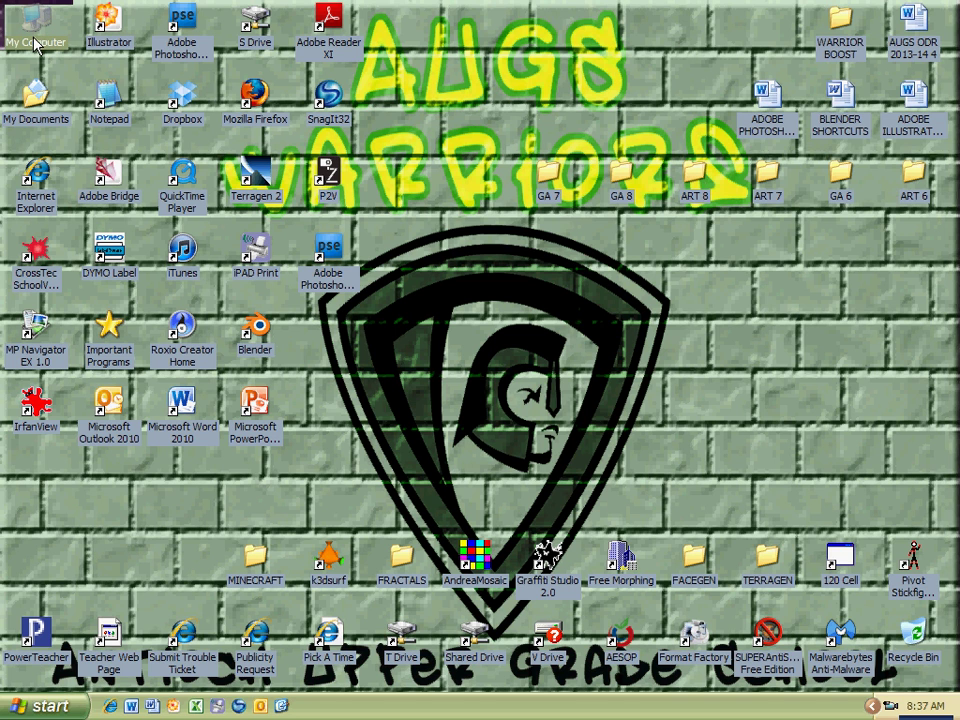
left_click(40, 706)
left_click(5, 65)
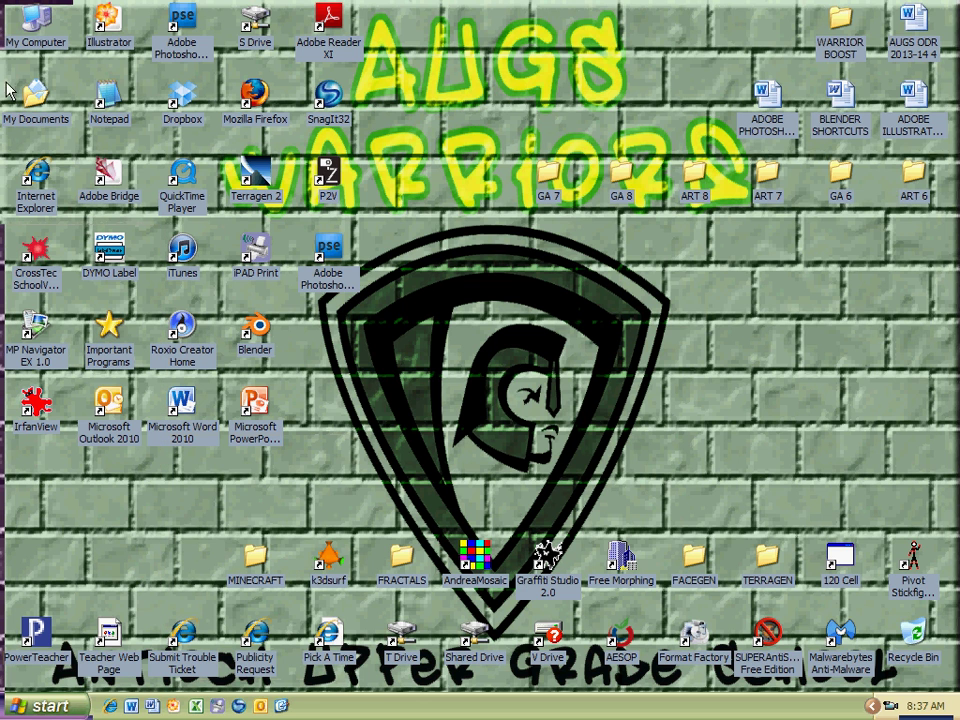
double_click(33, 30)
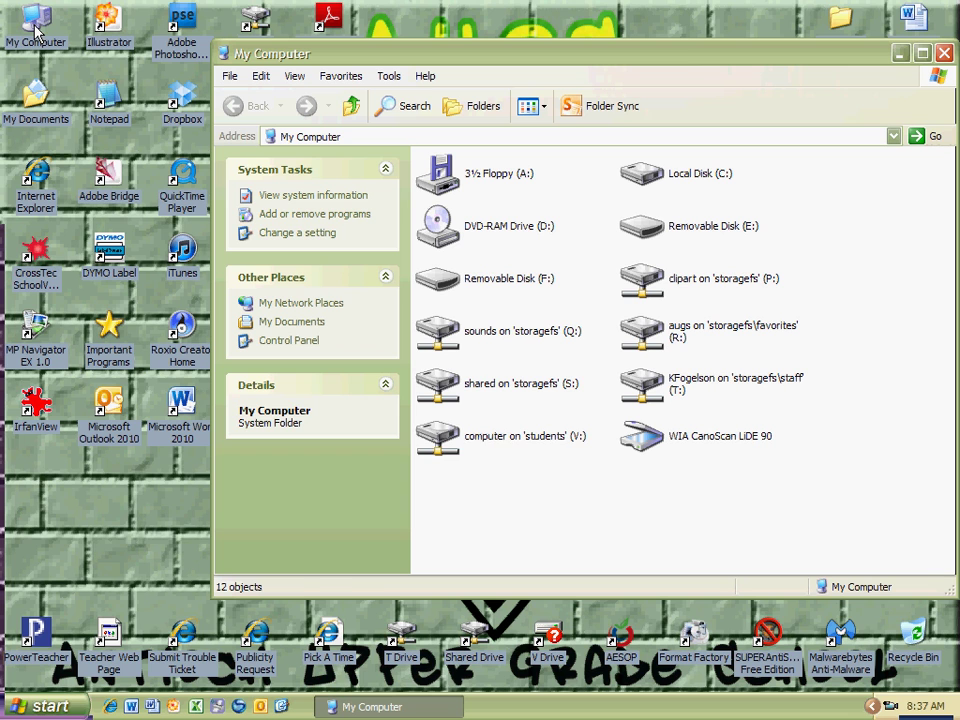
left_click(562, 442)
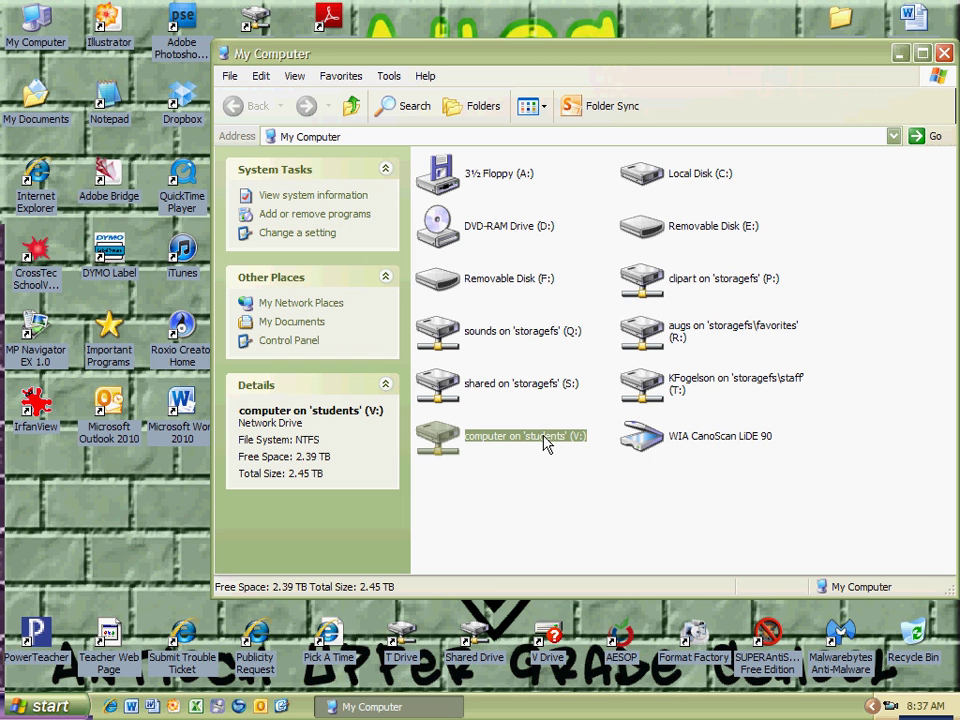
double_click(543, 440)
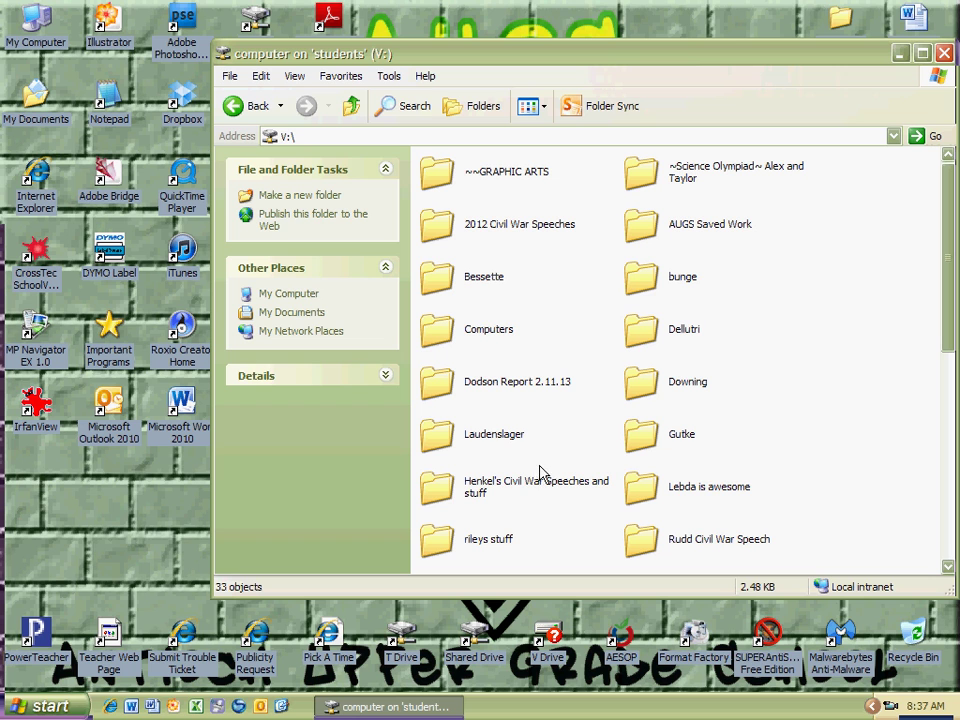
Step: Browse ~~GRAPHIC ARTS > ART 7 > ART 7 PIXEL > ART 7 LEGOS > ART 7 IMAGES and select the MLB image
double_click(510, 178)
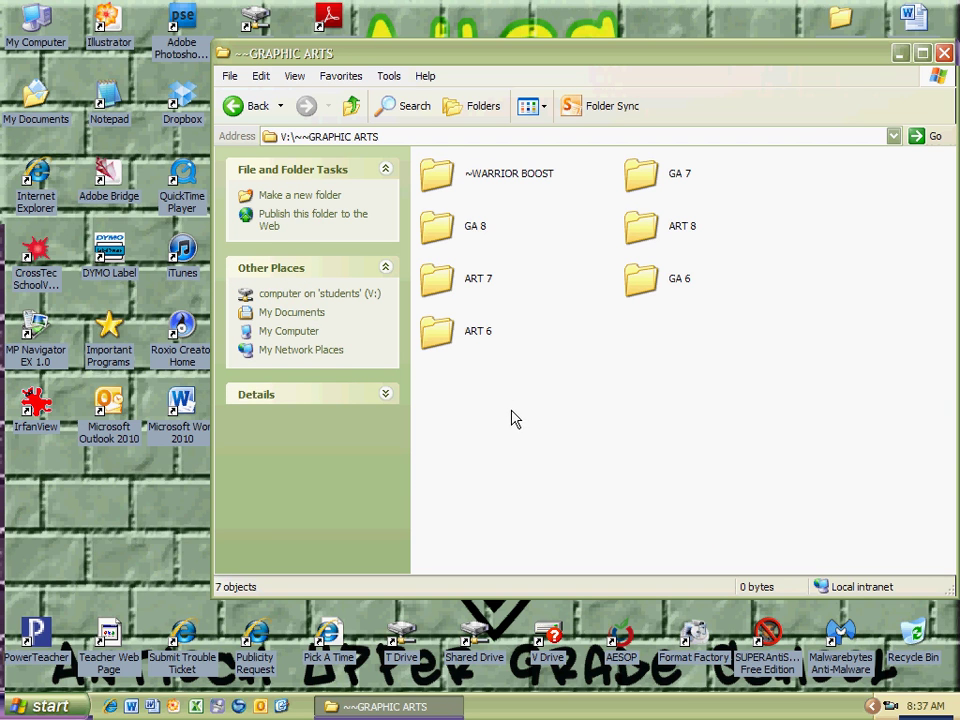
double_click(478, 282)
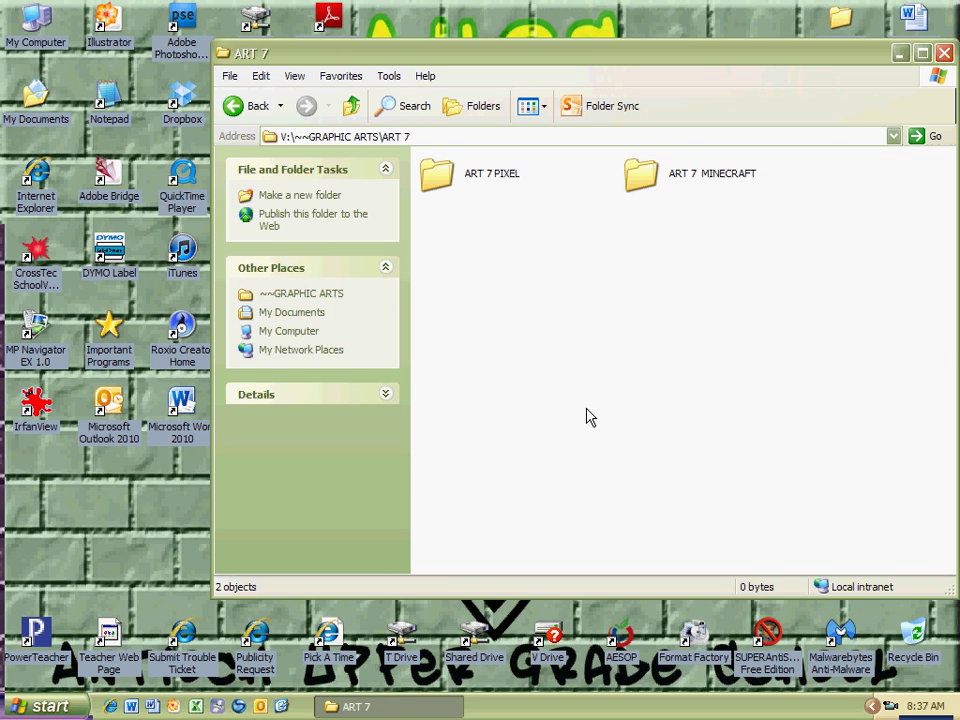
double_click(501, 179)
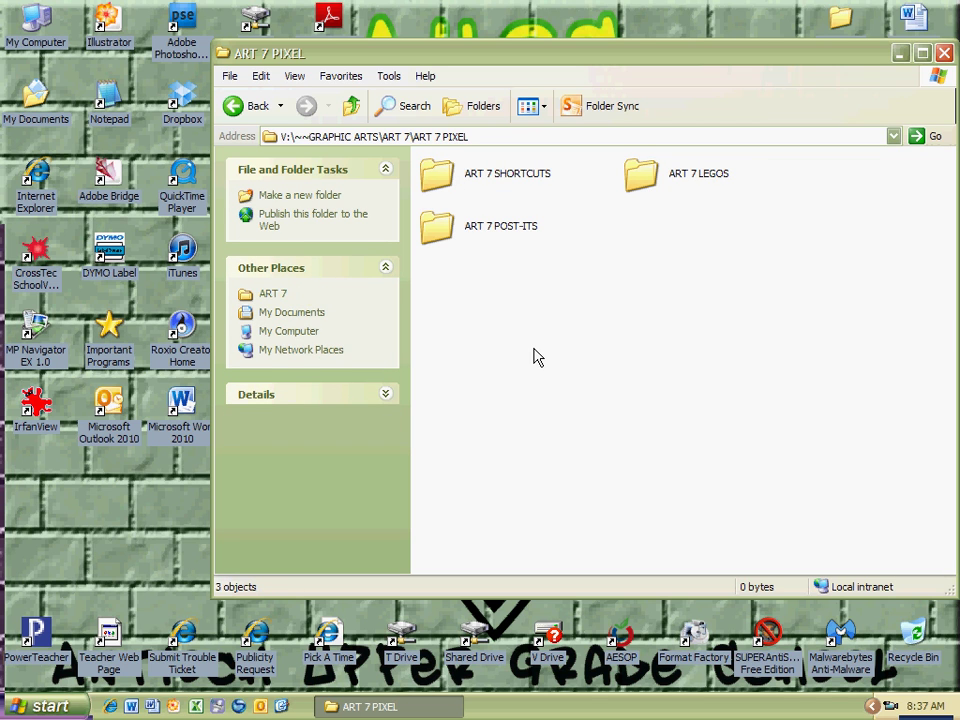
double_click(690, 176)
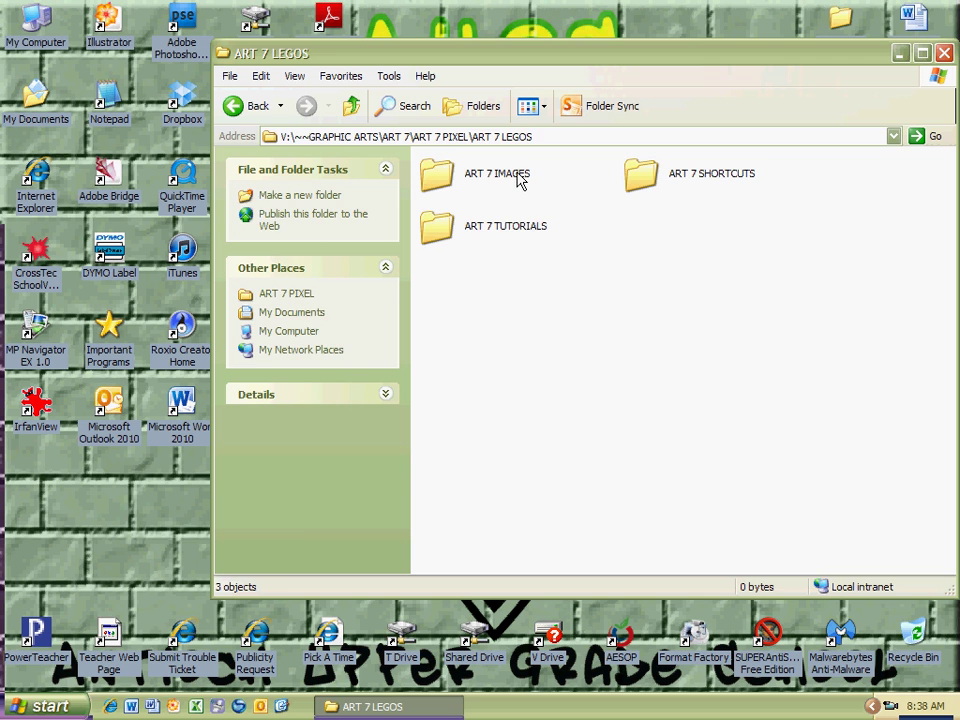
double_click(519, 180)
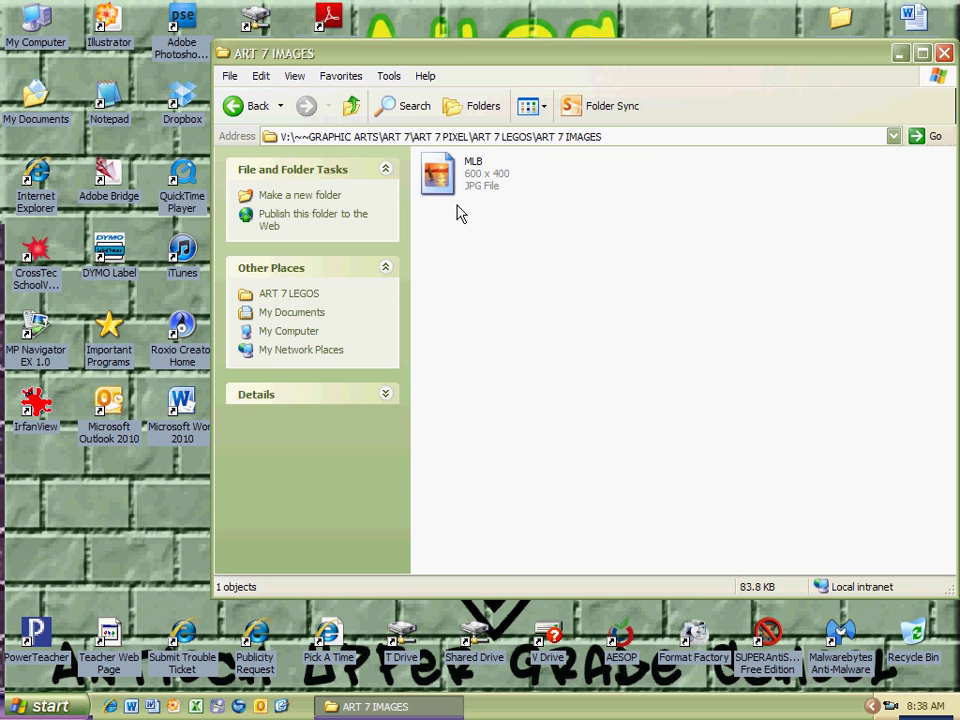
left_click(456, 184)
double_click(456, 184)
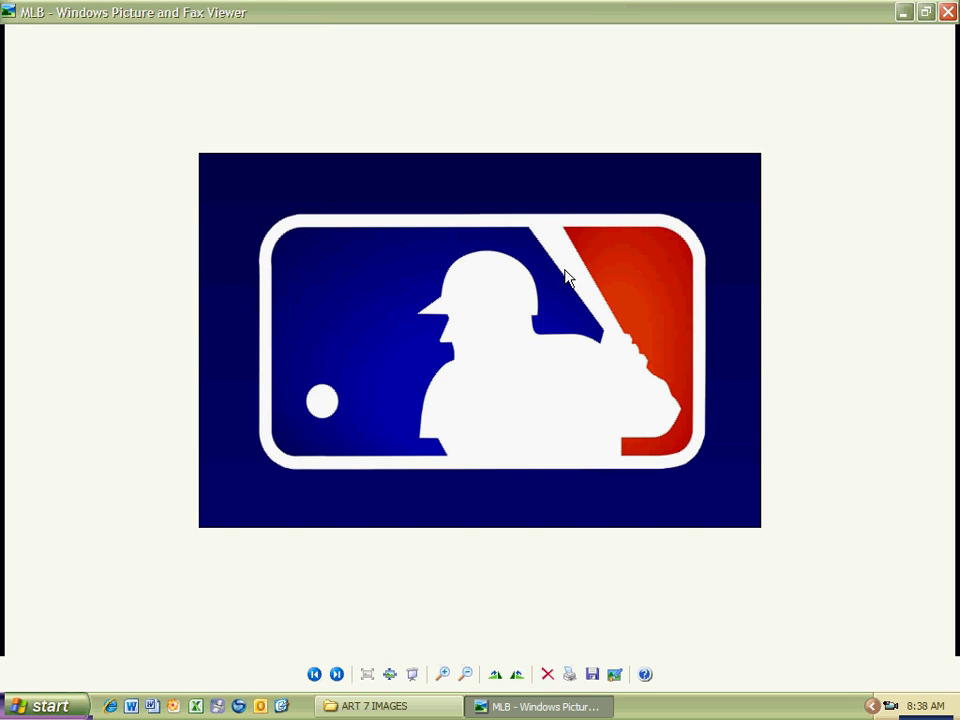
left_click(945, 13)
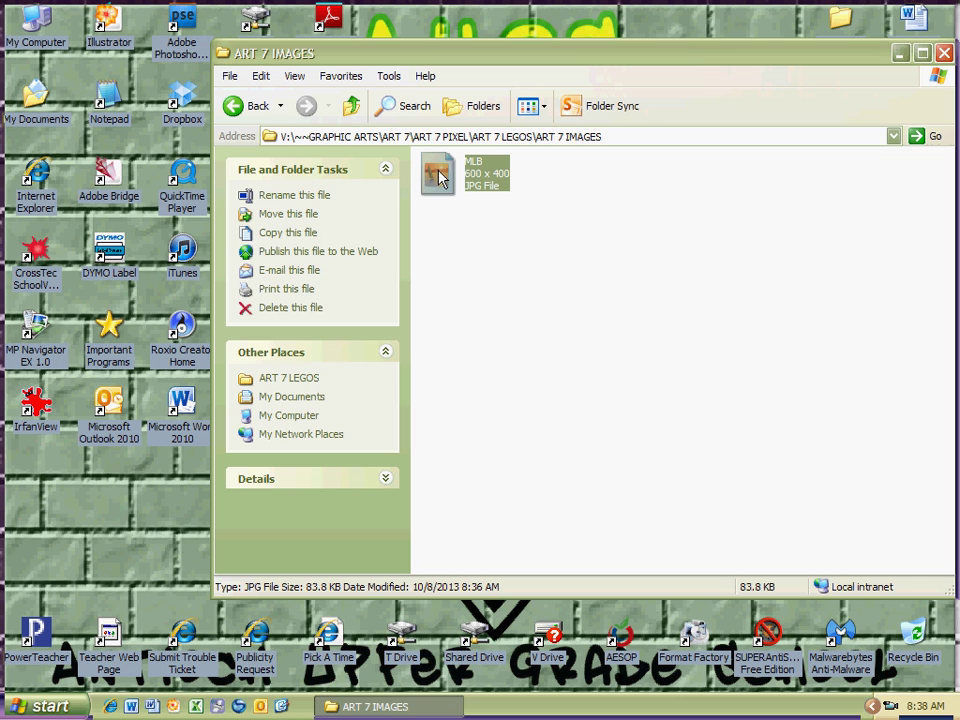
Step: Copy MLB.jpg into My Documents and select the copy there
left_click_drag(441, 178, 289, 394)
left_click(293, 397)
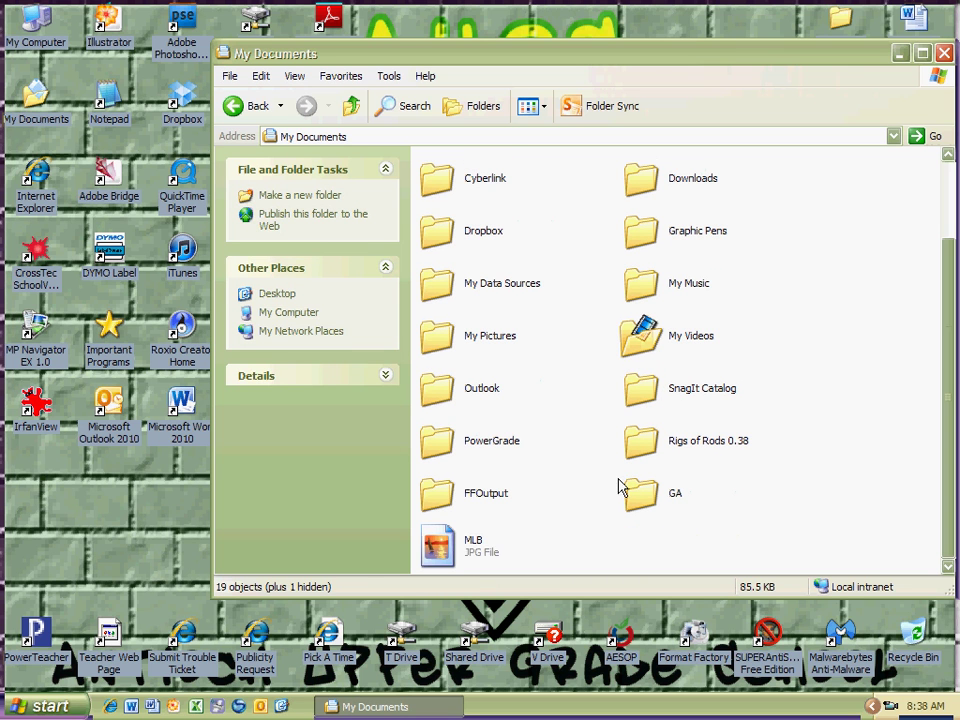
left_click(474, 548)
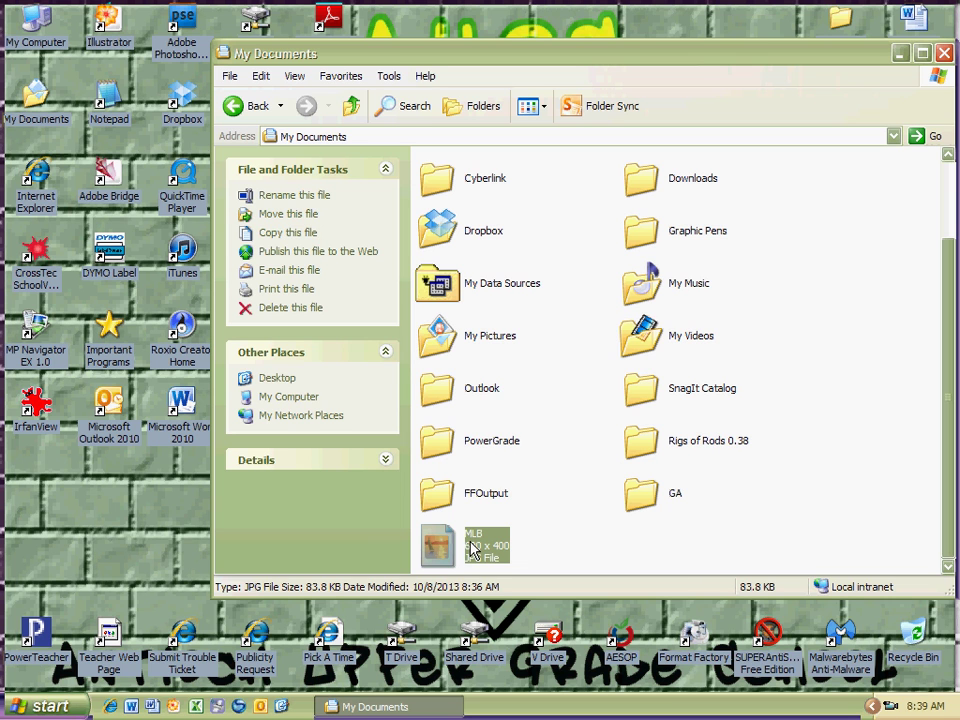
Step: Open MLB.jpg in the Adobe Photoshop Elements Editor using Open With > Choose Program
right_click(473, 549)
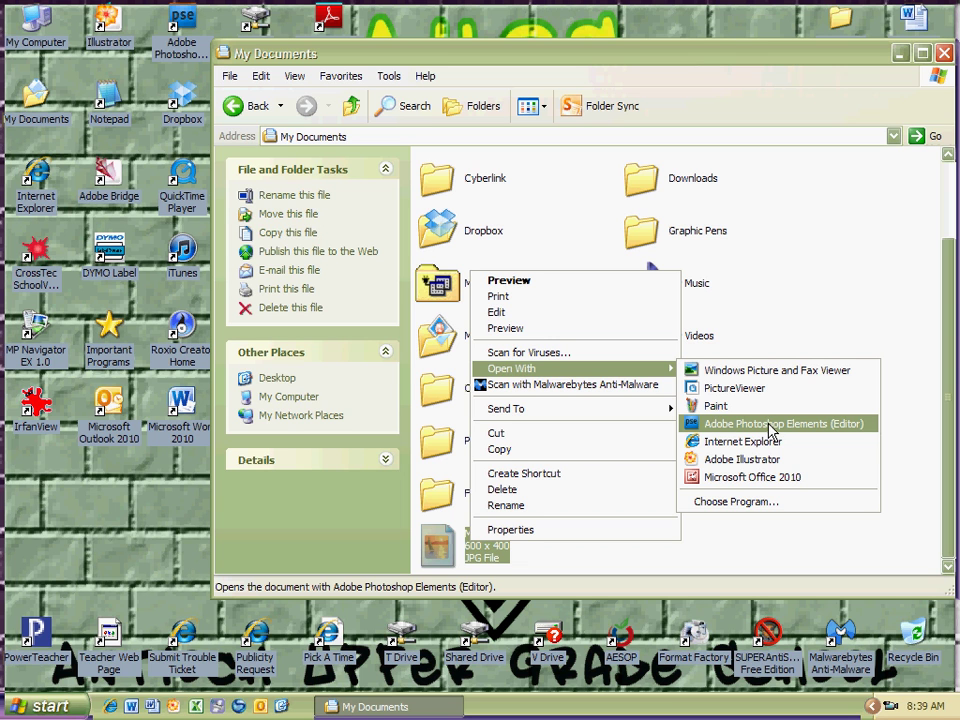
left_click(746, 503)
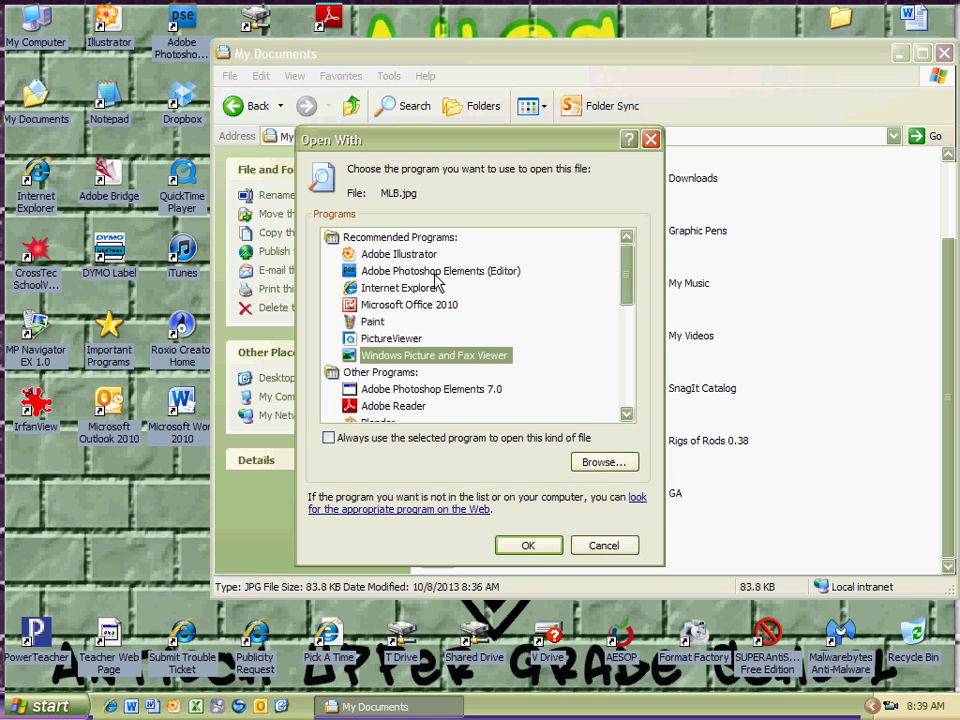
left_click(434, 273)
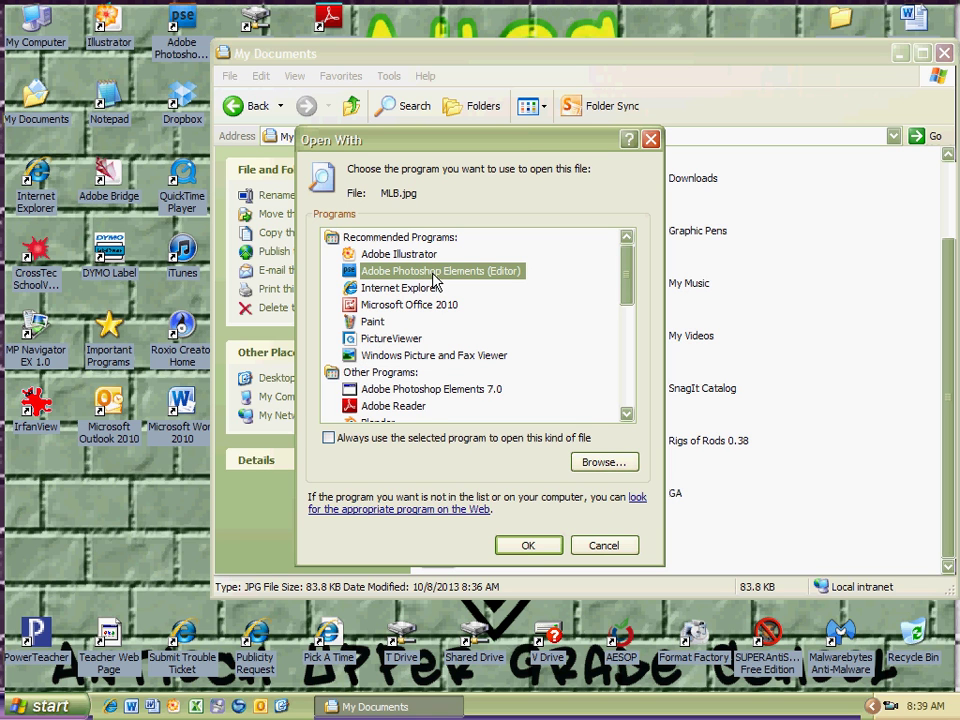
left_click(527, 545)
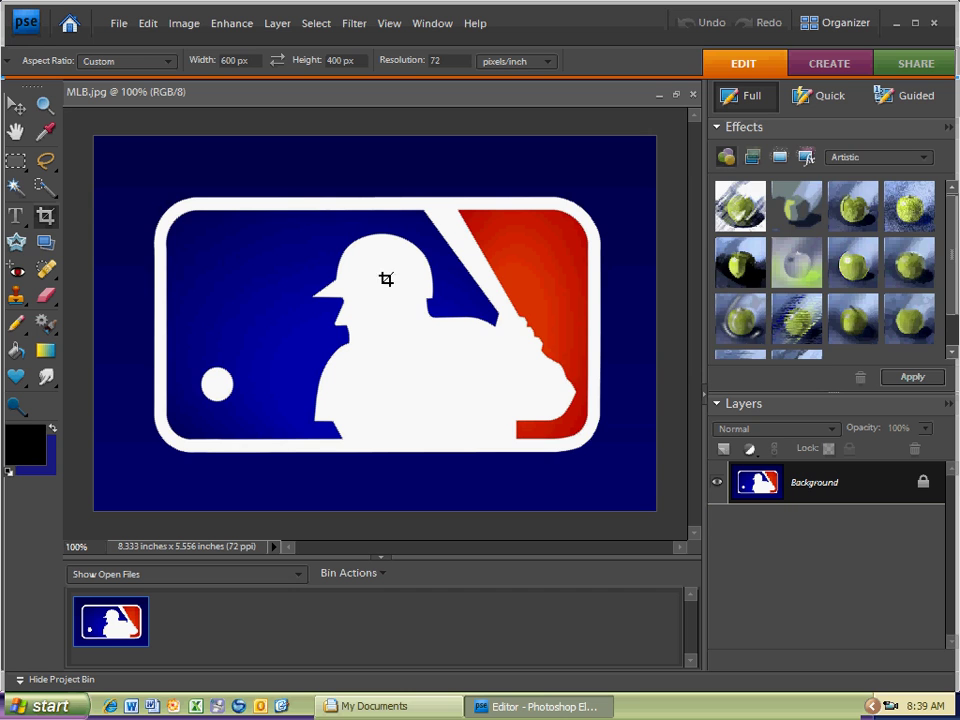
Step: Minimize the Editor and My Documents windows, then bring the Editor back showing MLB.jpg
left_click(895, 23)
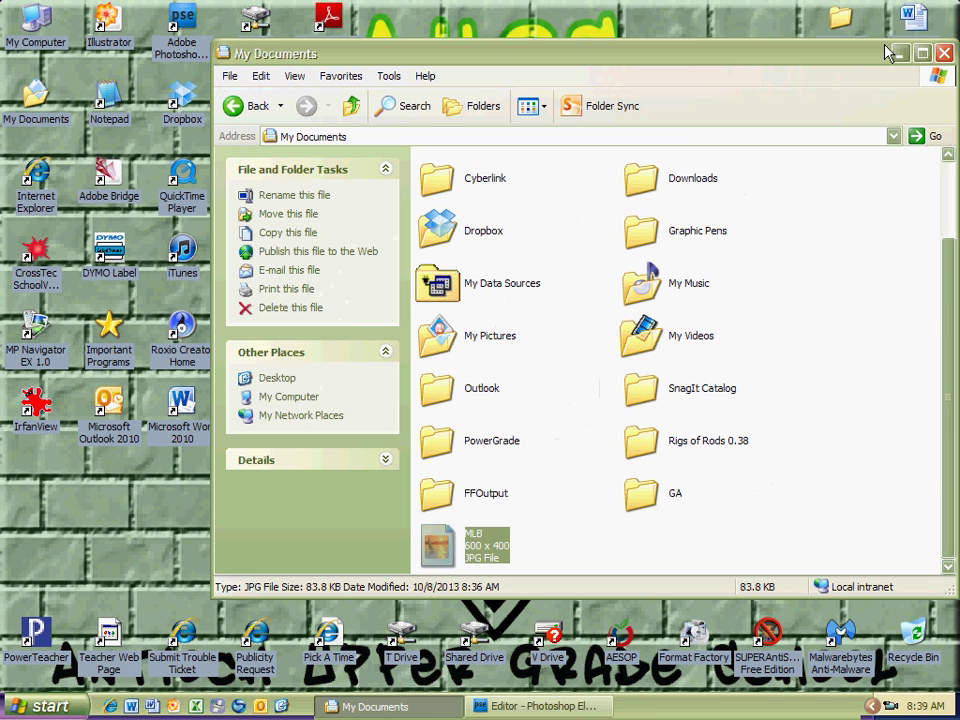
left_click(903, 54)
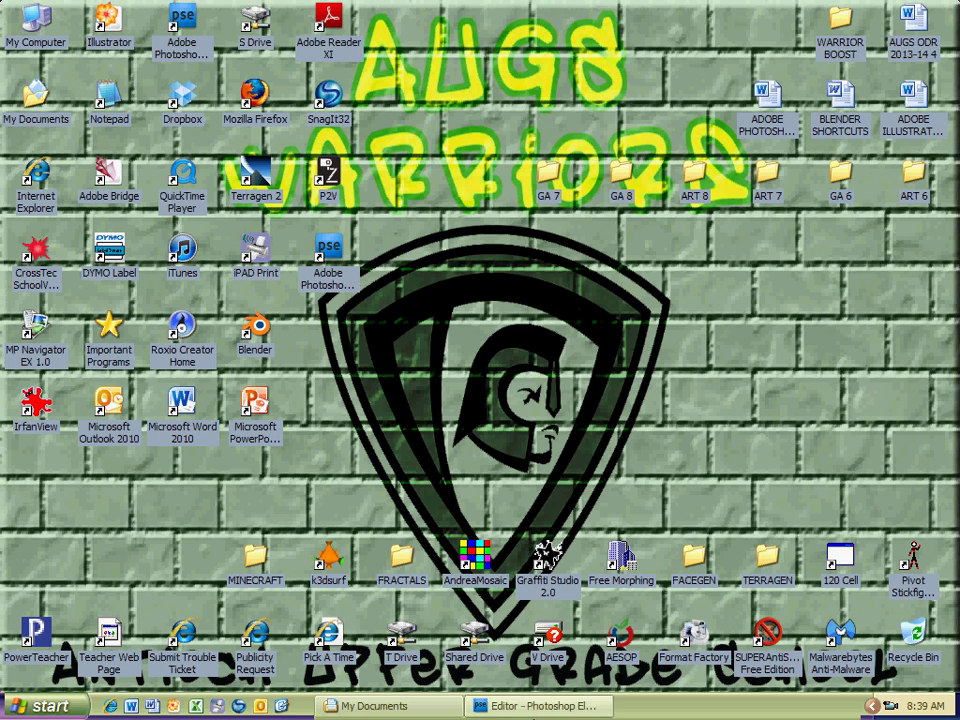
left_click(535, 706)
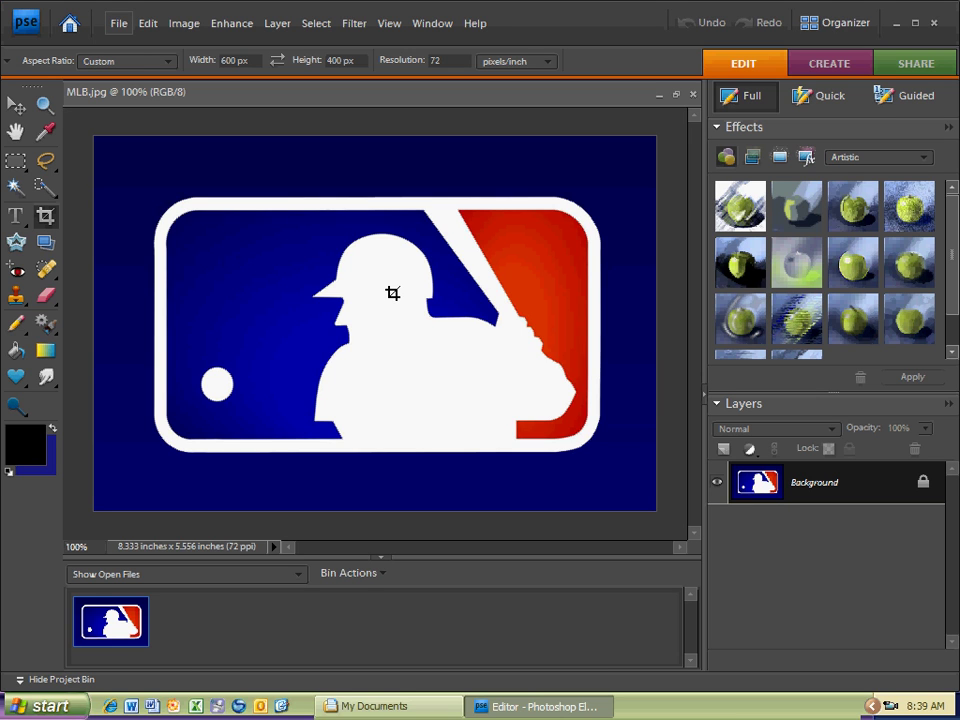
key("ctrl+alt+i")
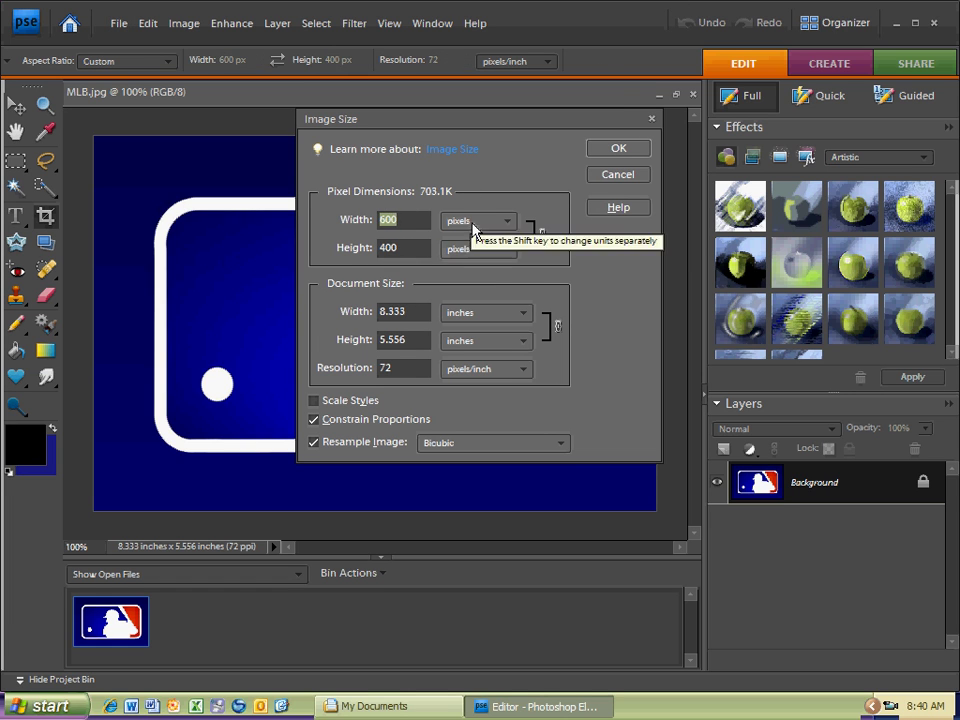
double_click(396, 370)
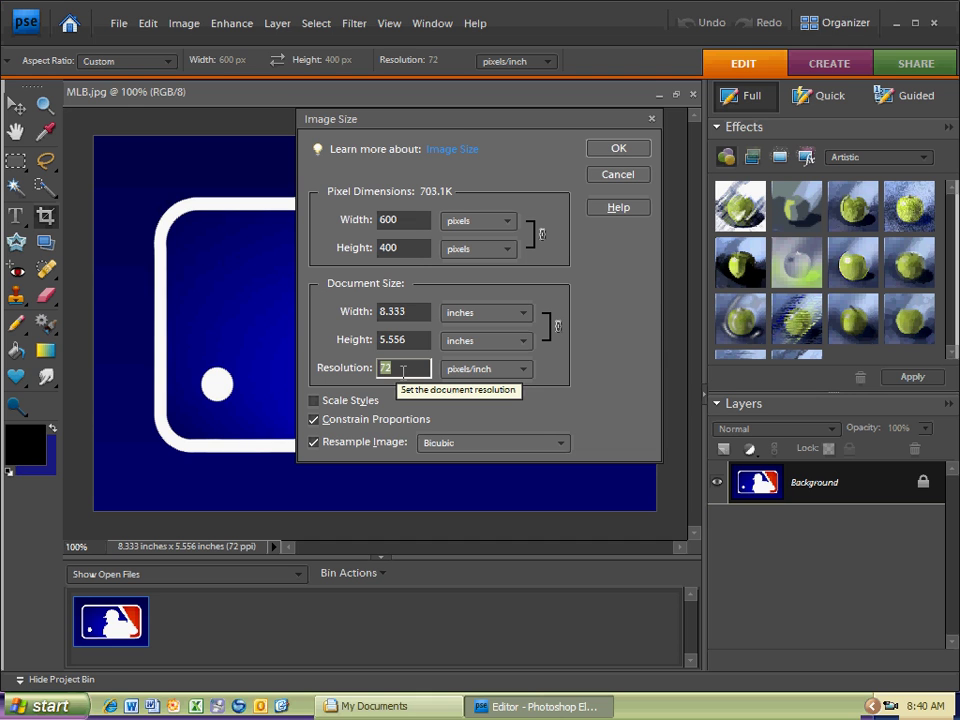
left_click(596, 154)
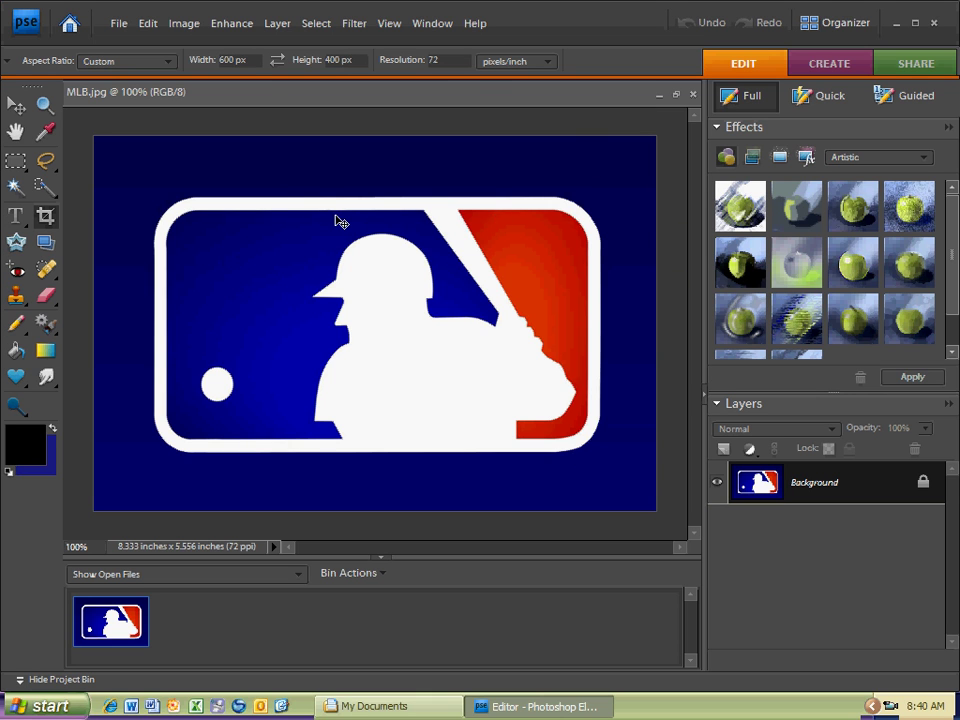
scroll(340, 221, "up", 1)
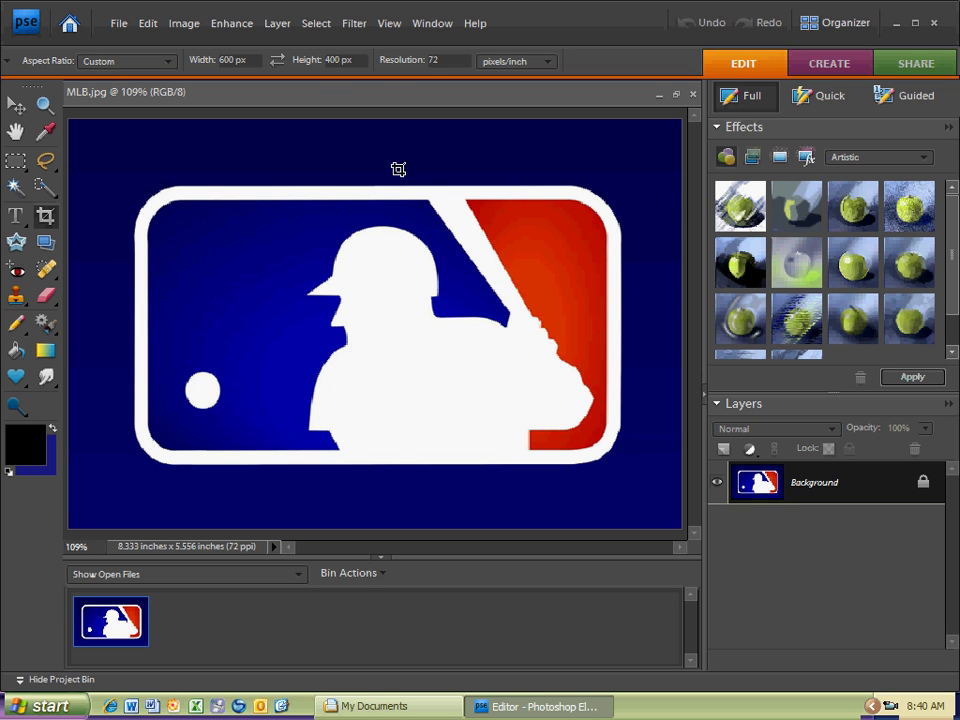
key("ctrl+o")
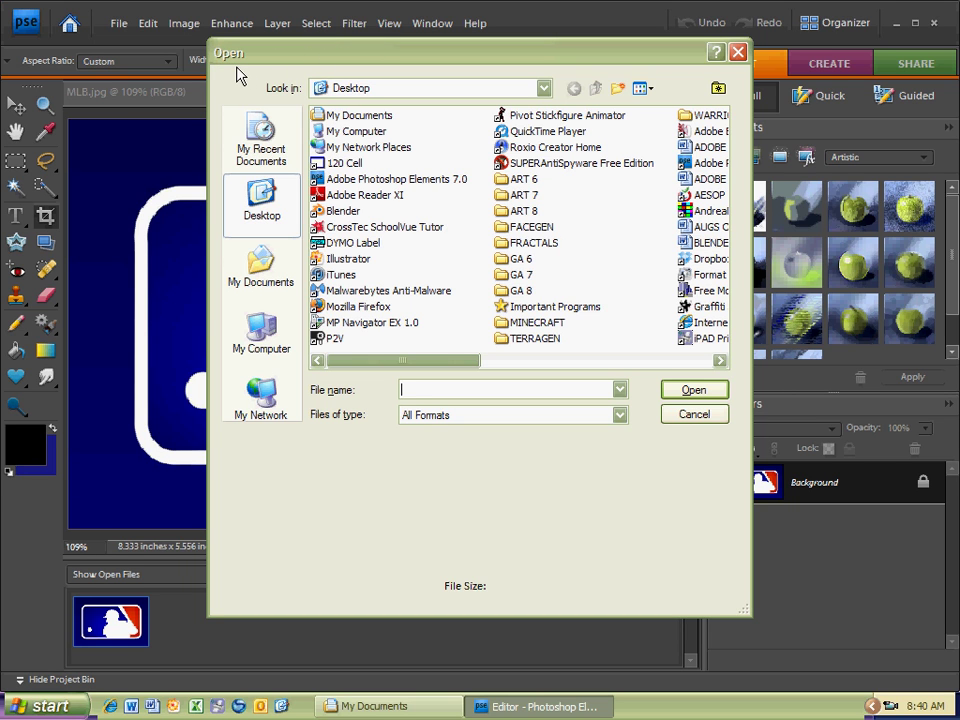
left_click(691, 412)
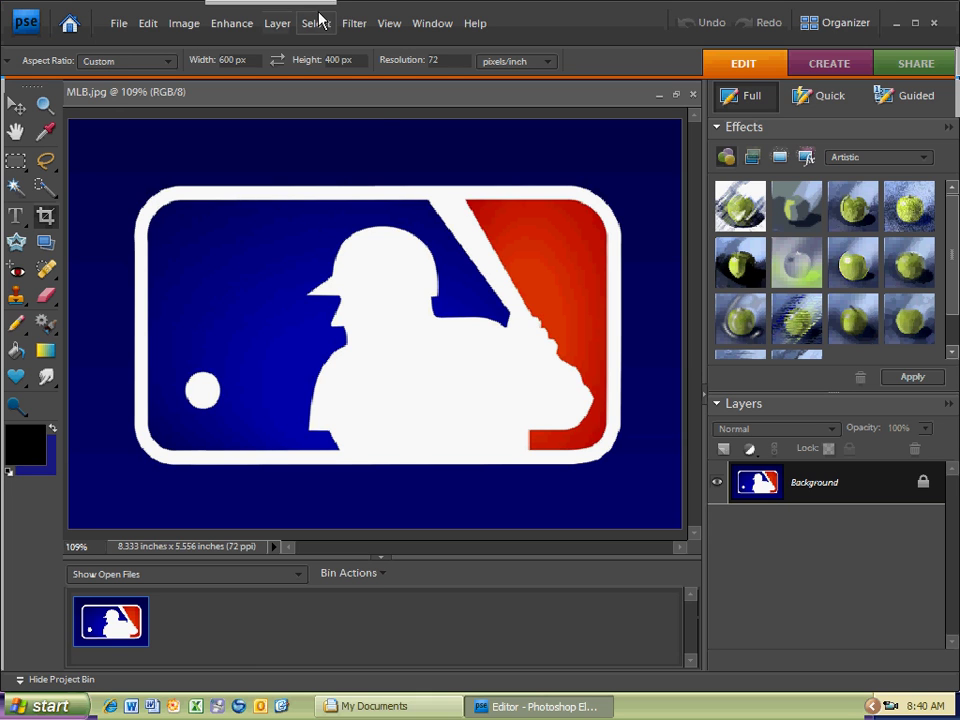
Step: Apply the Filter > Pixelate > Mosaic filter with its default settings
left_click(356, 25)
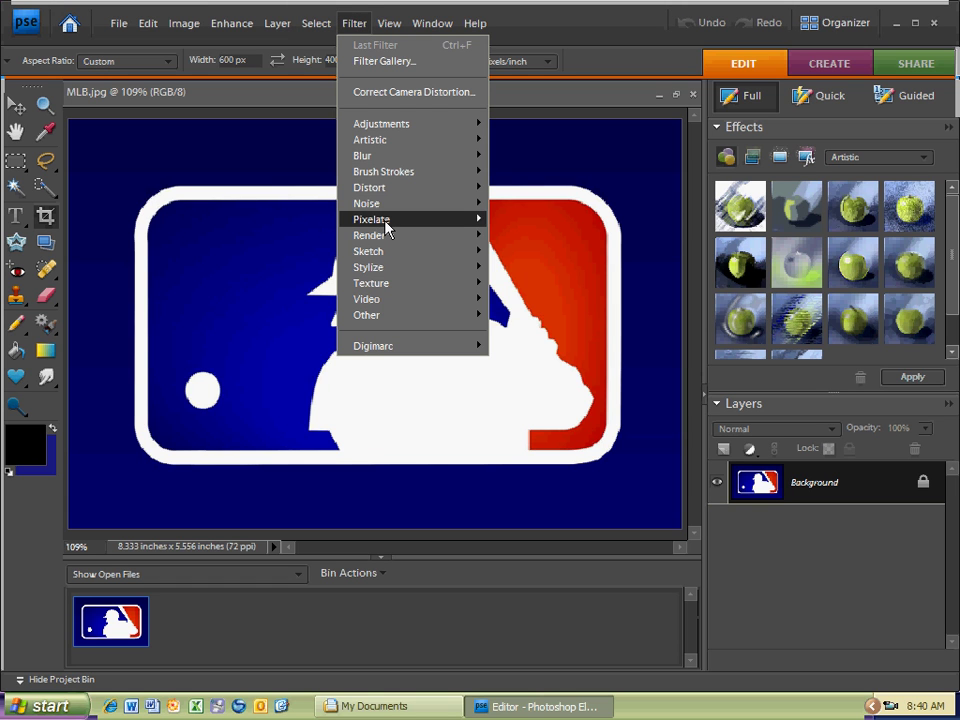
mouse_move(386, 228)
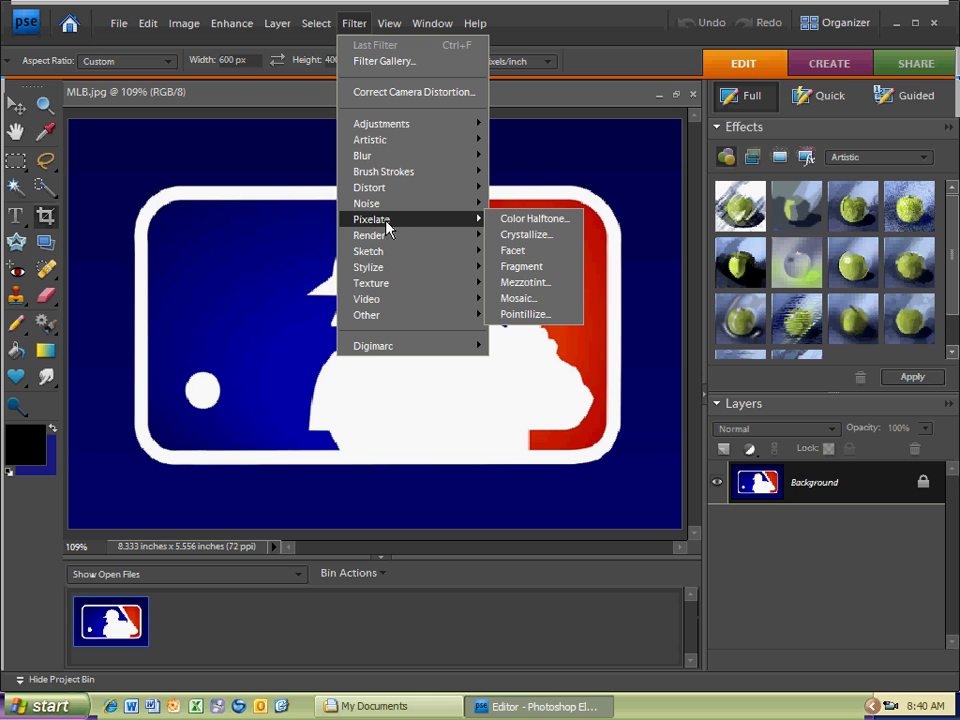
left_click(517, 298)
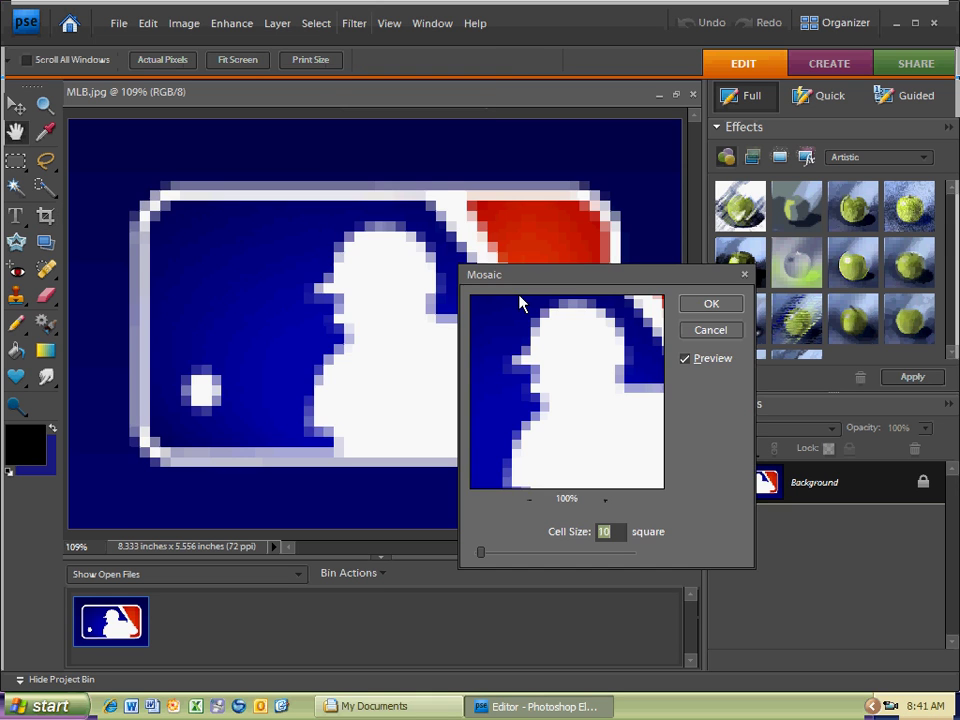
key("Return")
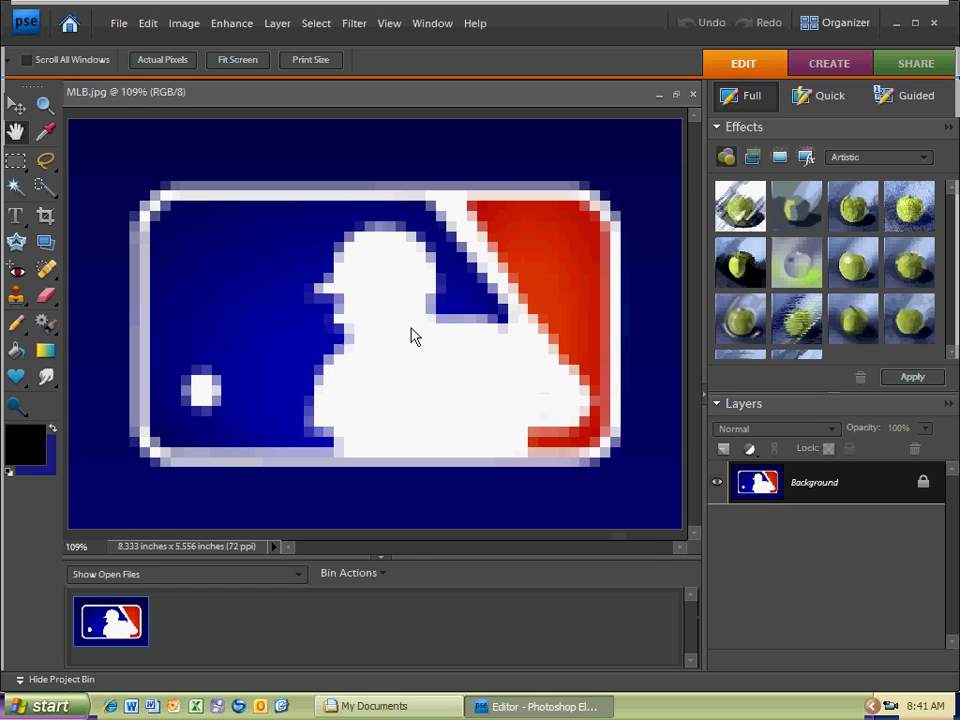
Step: Reopen the Mosaic settings, try a larger cell size, then set Cell Size to 10
key("ctrl+alt+f")
left_click_drag(450, 328, 586, 280)
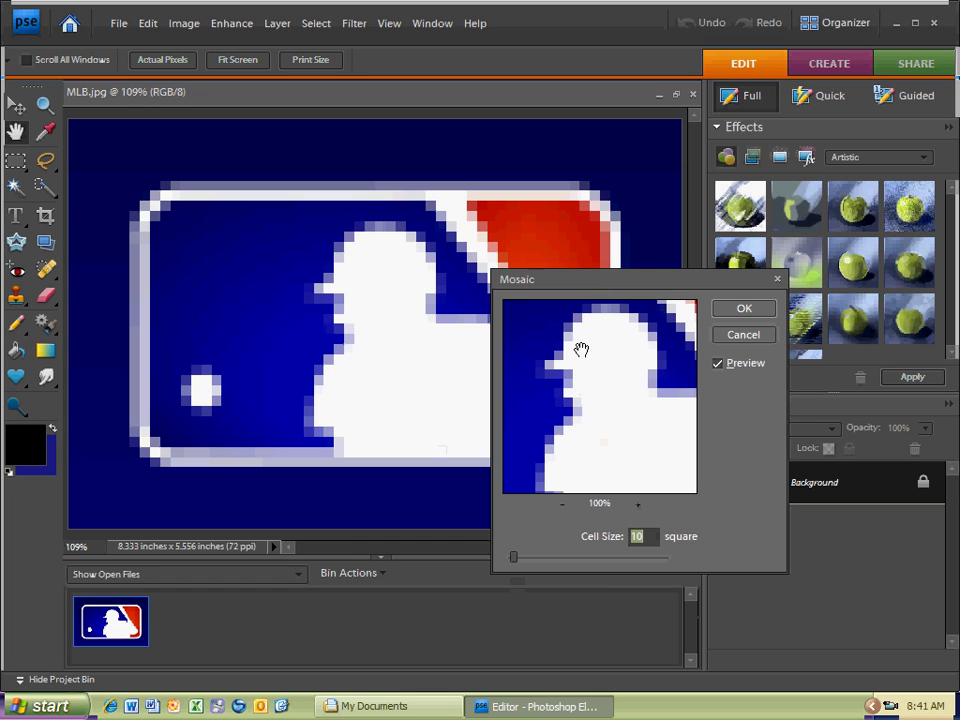
left_click(529, 481)
left_click(618, 538)
mouse_move(513, 558)
left_mouse_down()
mouse_move(611, 564)
mouse_move(517, 562)
left_mouse_up()
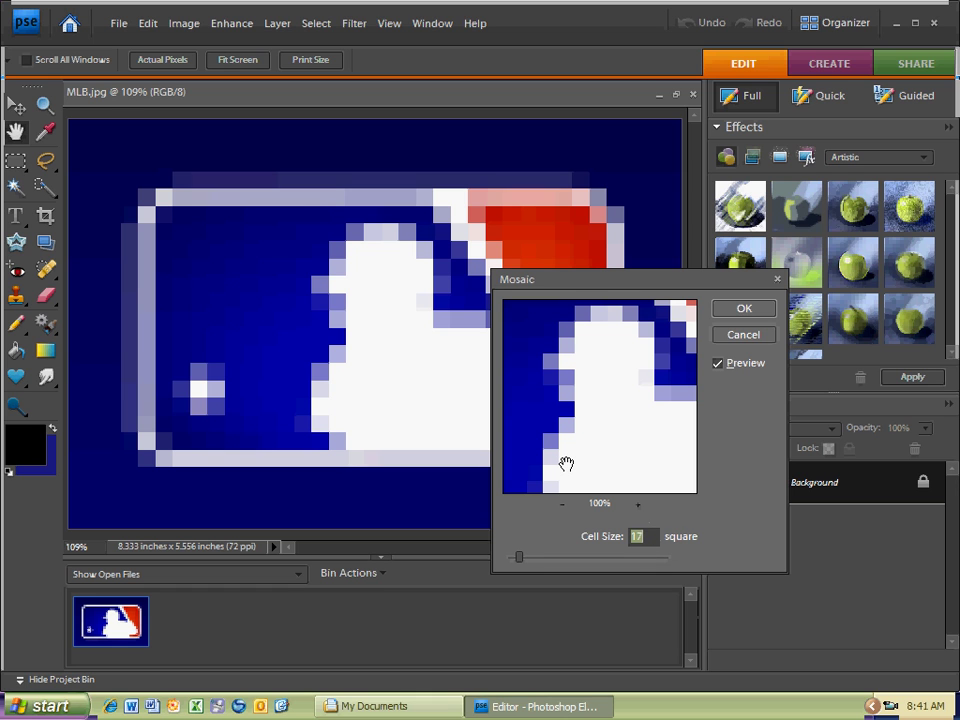
type("10")
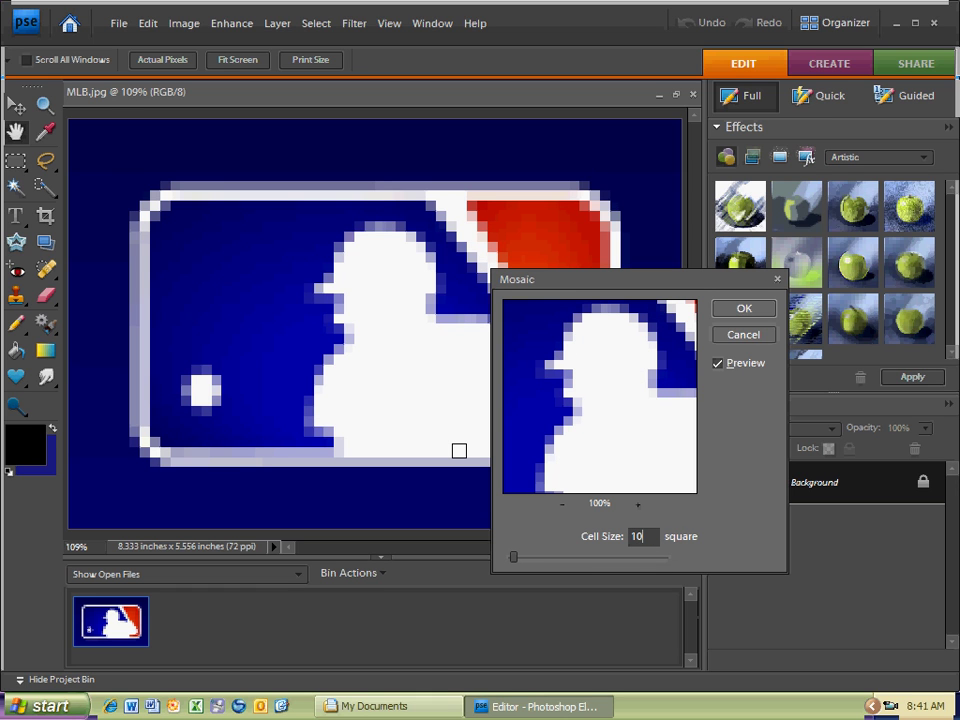
Step: Apply the 10-pixel mosaic, inspect it zoomed in, then undo it and view at 100%
left_click(739, 310)
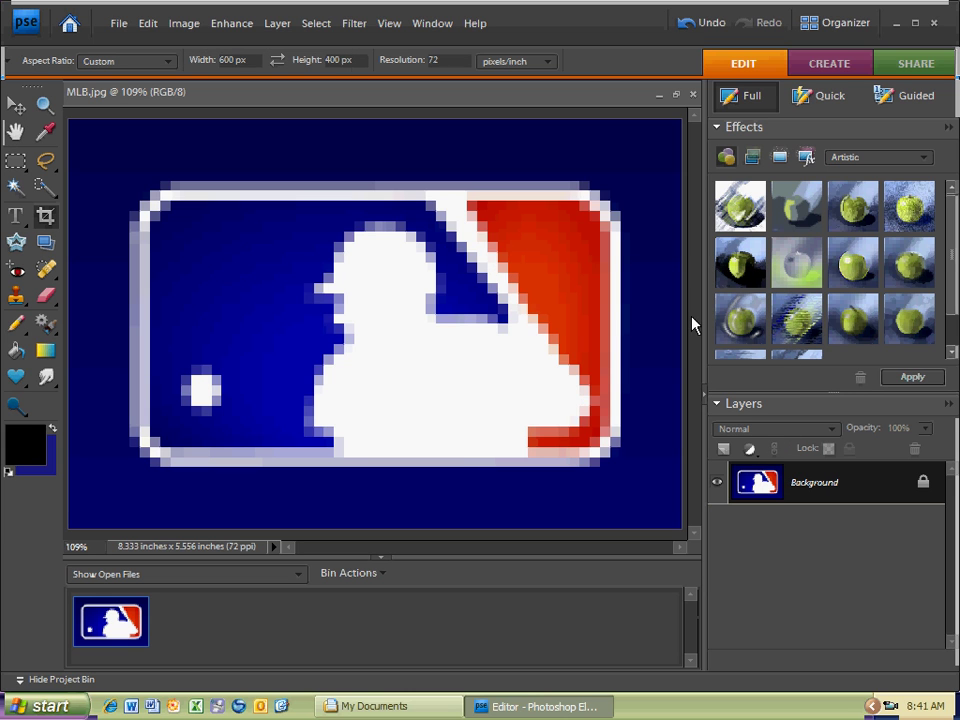
key("ctrl+equal")
key("ctrl+equal")
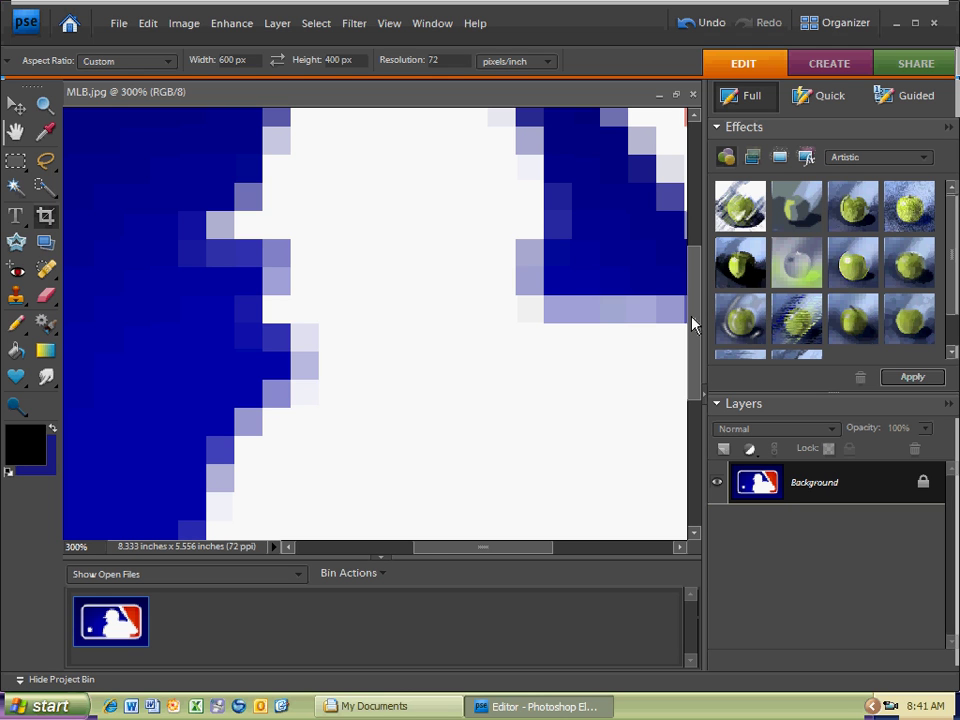
key("ctrl+equal")
key("ctrl+minus")
key("ctrl+minus")
key("ctrl+minus")
key("ctrl+minus")
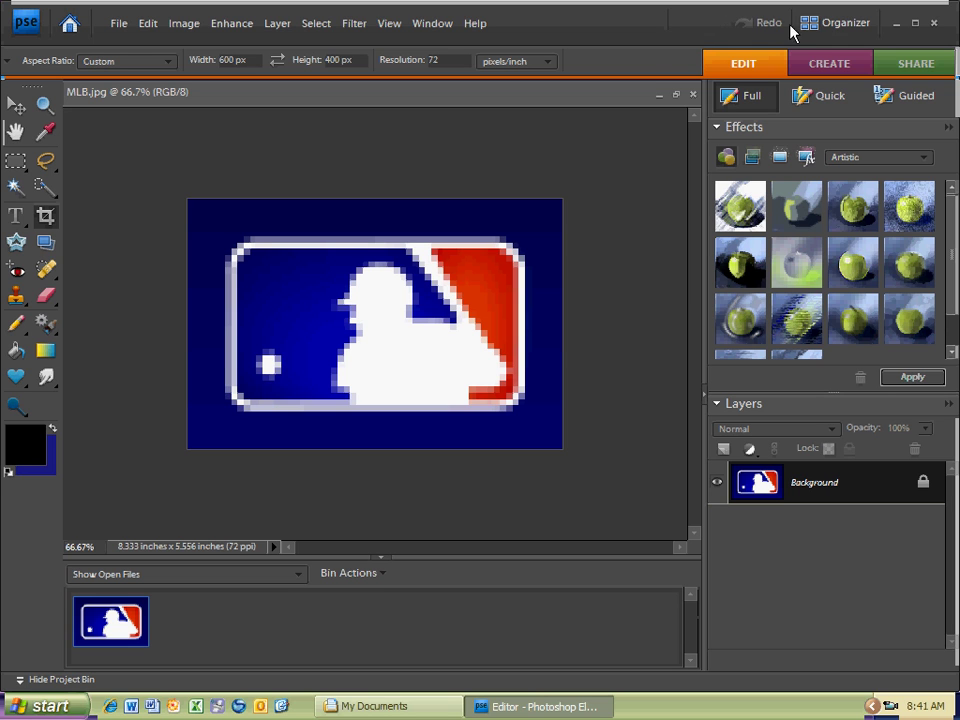
left_click(697, 25)
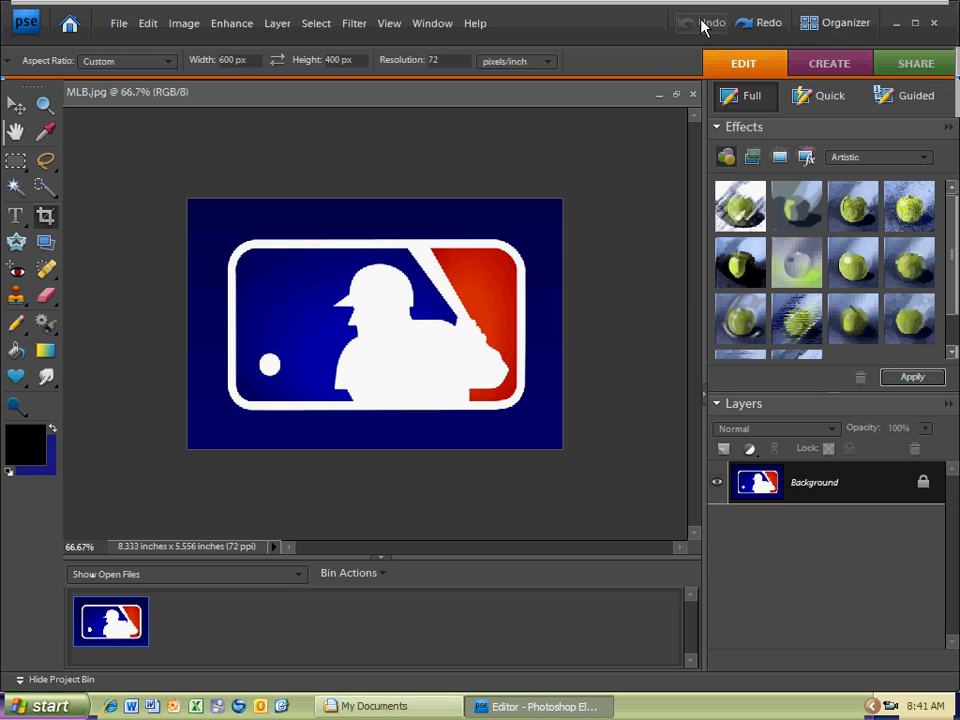
key("ctrl+equal")
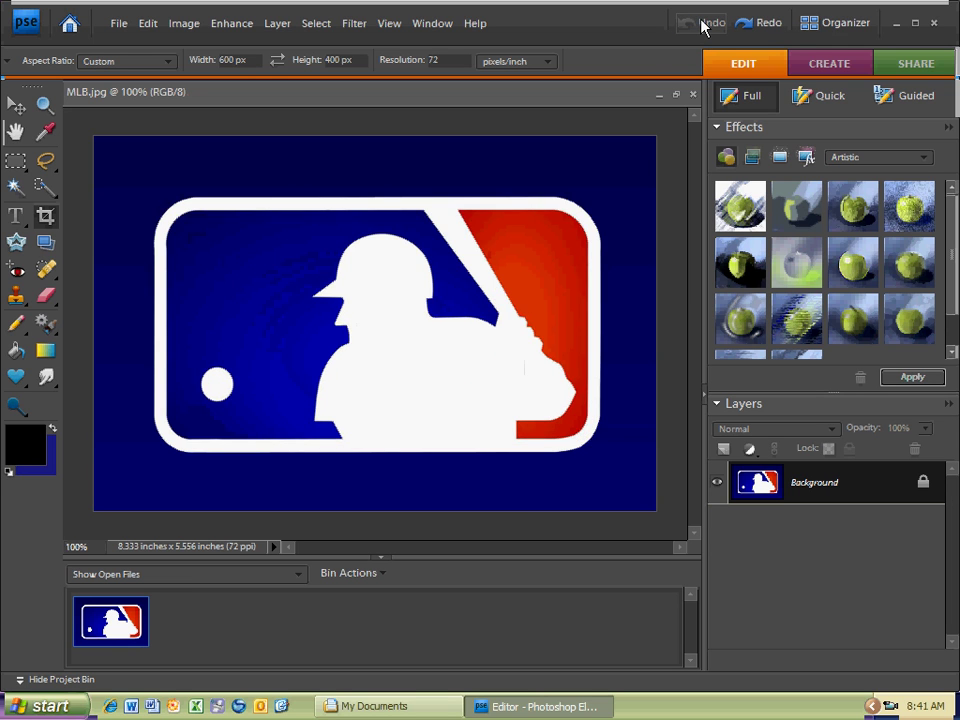
Step: Redo the 10-pixel Mosaic filter on the MLB logo
left_click(755, 22)
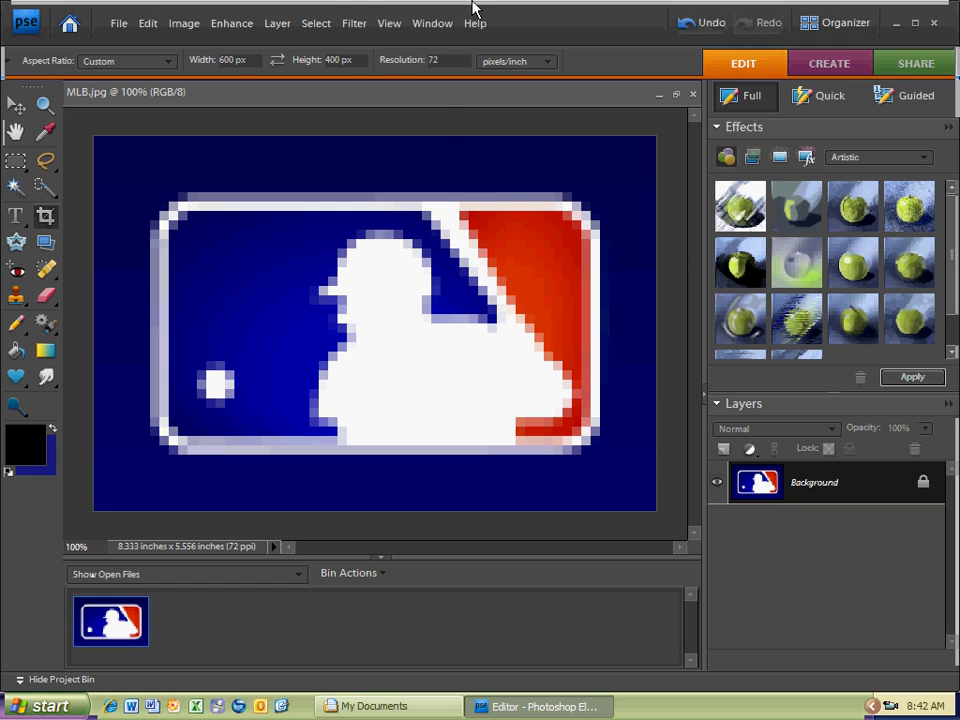
Step: Apply Brightness/Contrast with Brightness 100 and Contrast 100
left_click(236, 24)
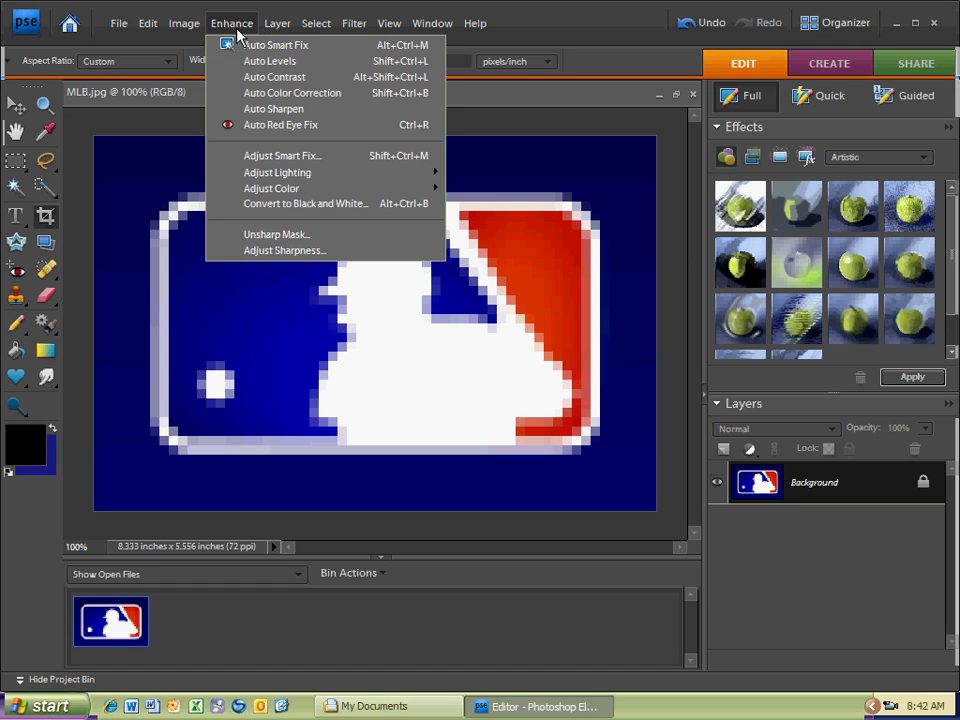
mouse_move(300, 172)
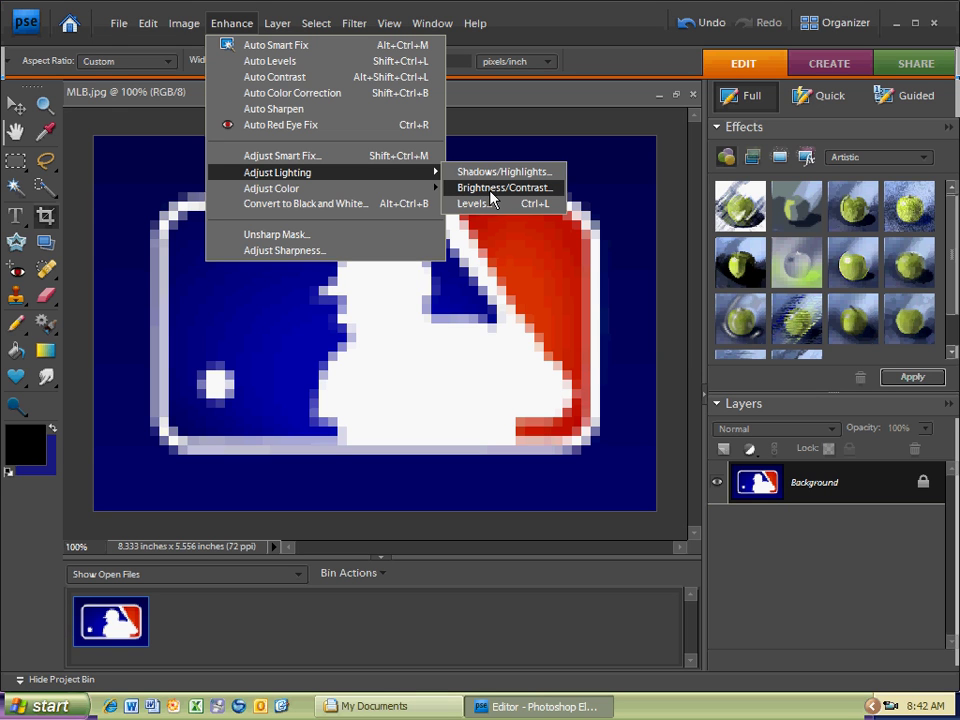
left_click(492, 188)
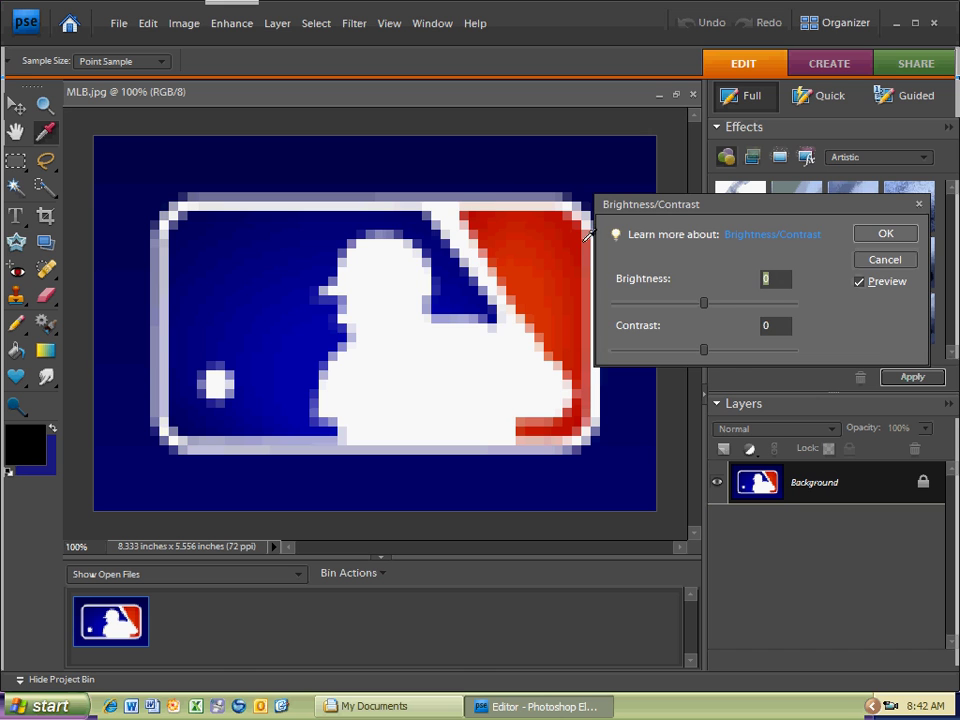
key("Escape")
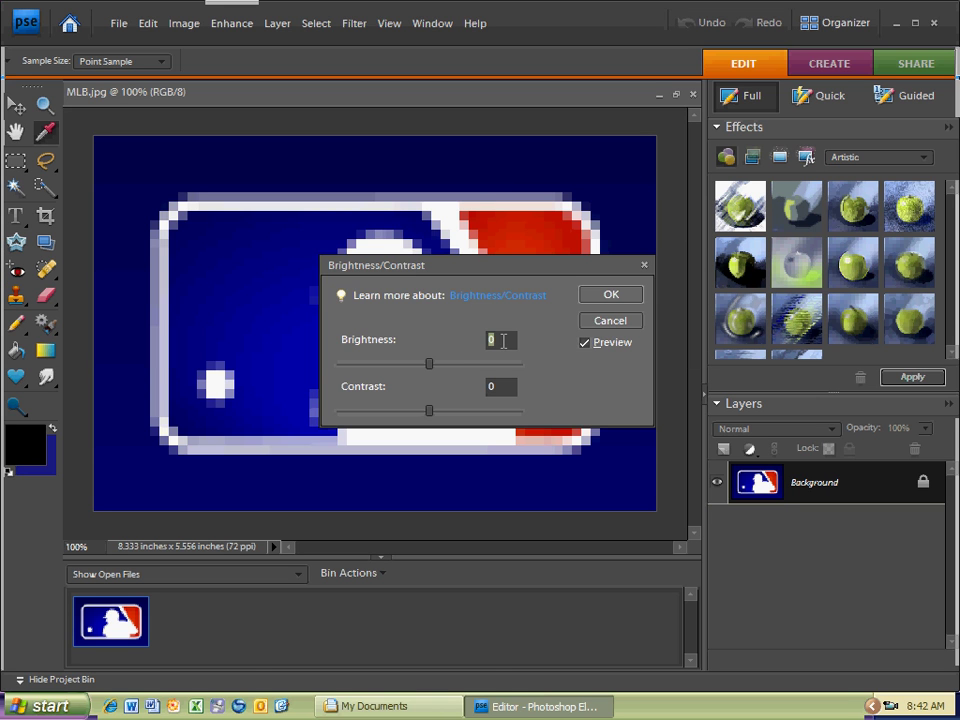
left_click_drag(434, 368, 508, 372)
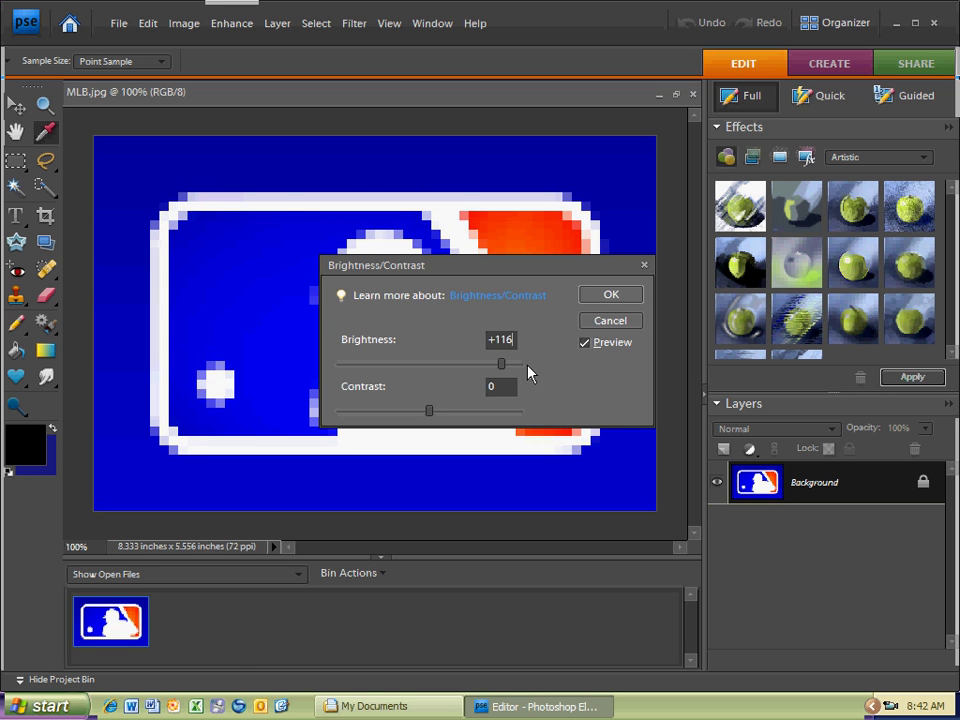
left_click_drag(501, 363, 497, 363)
left_click_drag(496, 274, 652, 334)
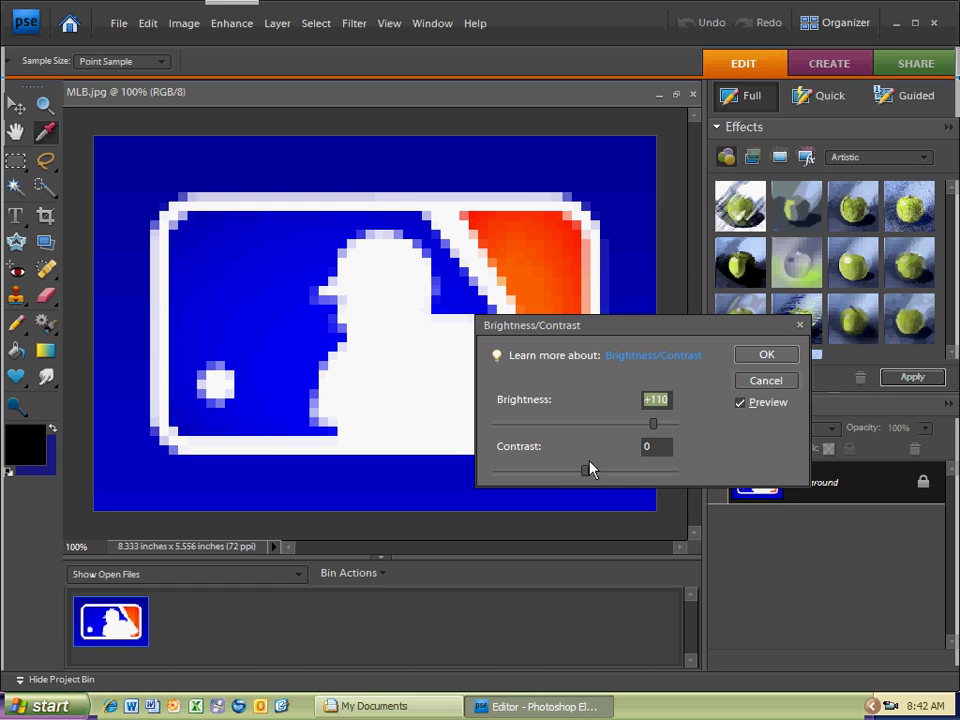
left_click_drag(587, 468, 707, 473)
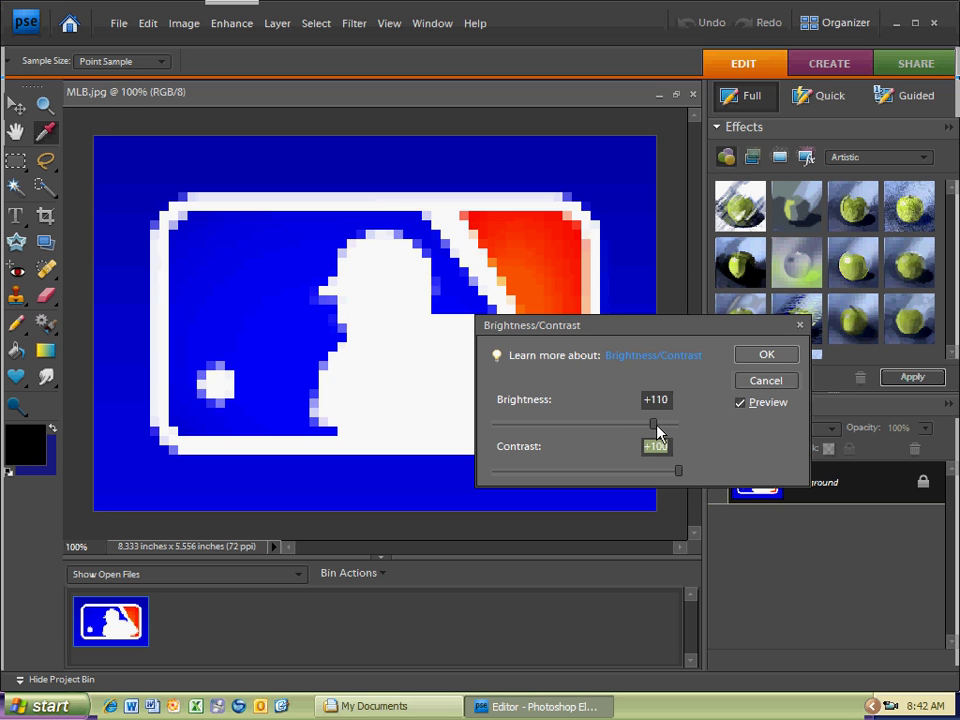
mouse_move(656, 430)
left_mouse_down()
mouse_move(686, 439)
mouse_move(646, 432)
left_mouse_up()
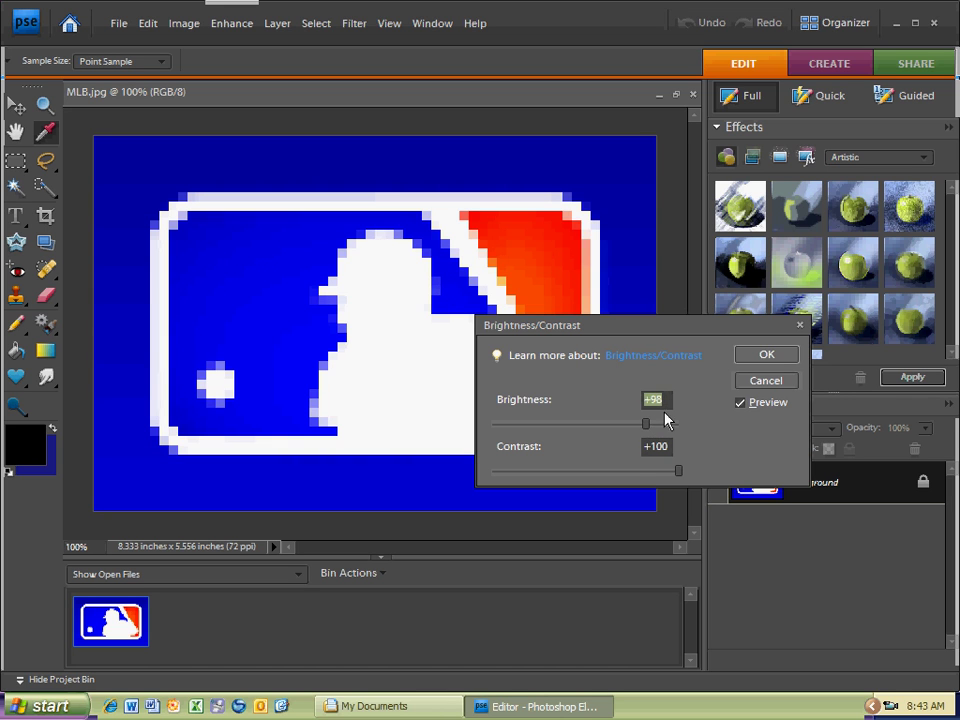
type("100")
key("Return")
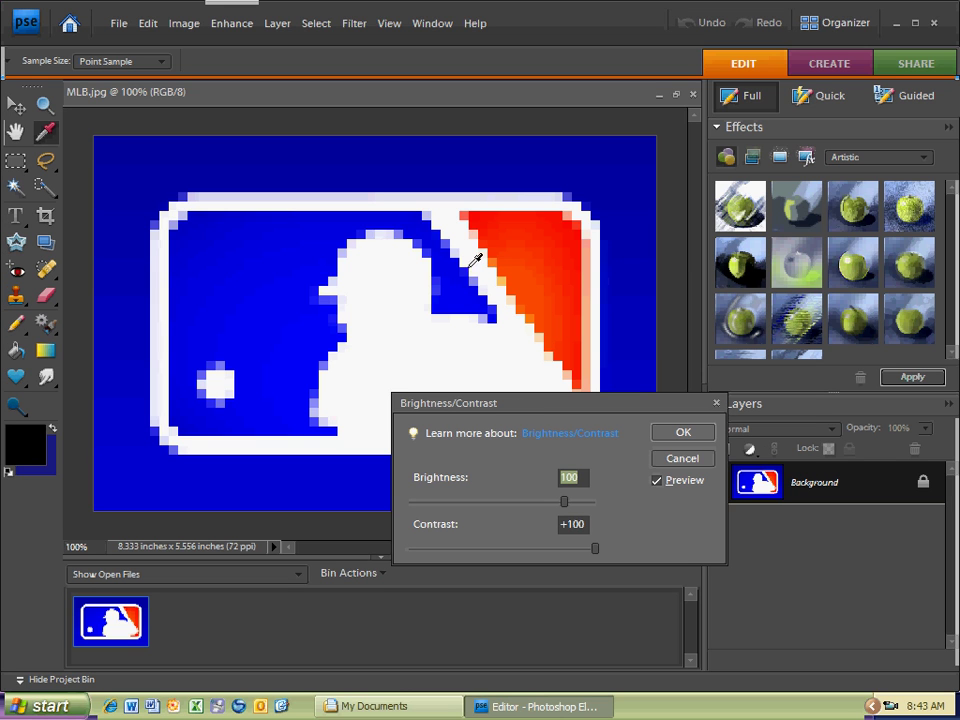
Step: Undo and redo the brightness/contrast change to compare before and after
left_click(686, 437)
left_click(709, 24)
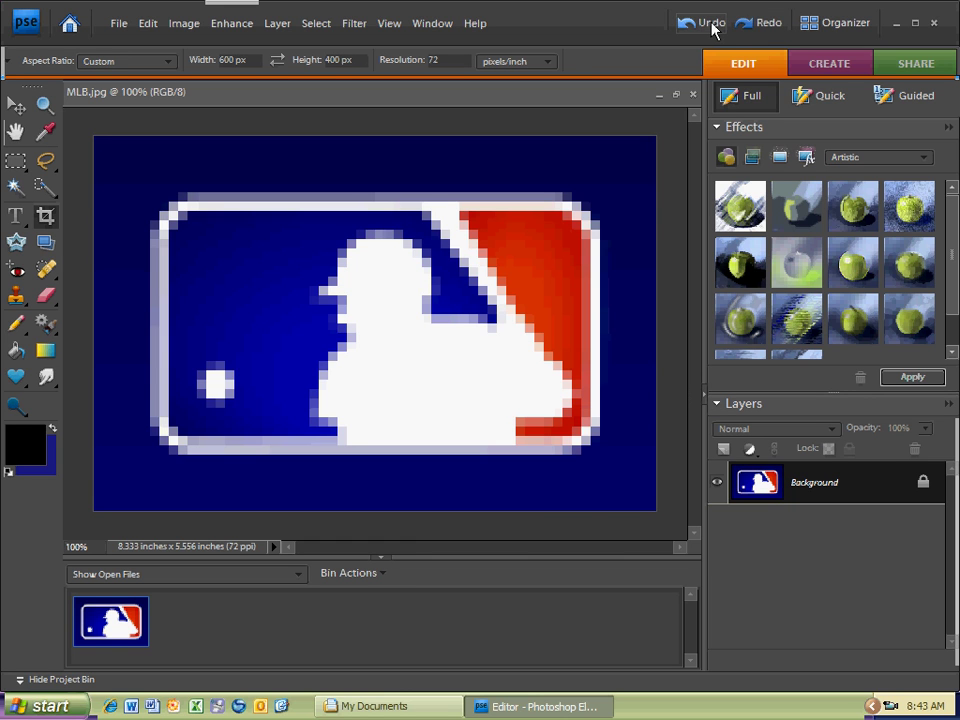
left_click(755, 28)
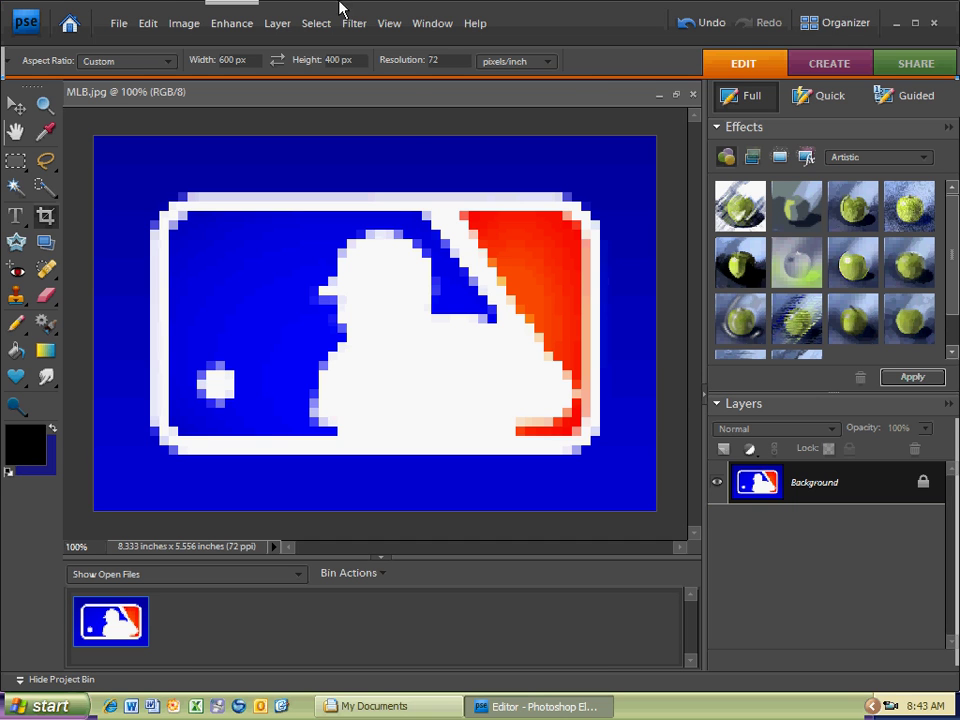
Step: In the Grid preferences, set the gridline spacing to 10
left_click(150, 25)
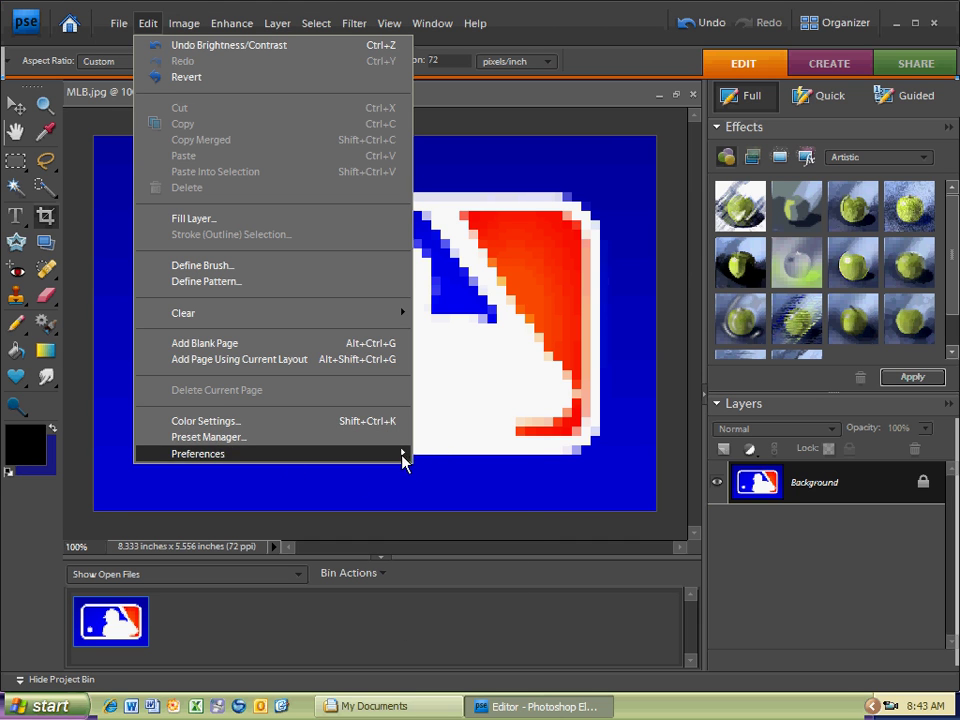
mouse_move(400, 454)
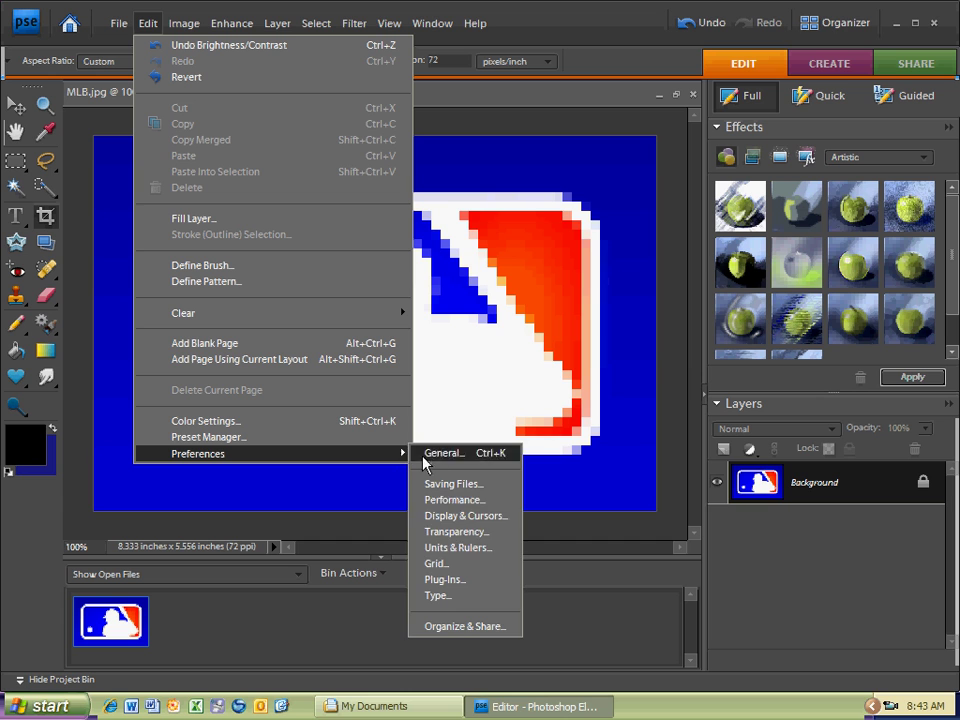
left_click(454, 568)
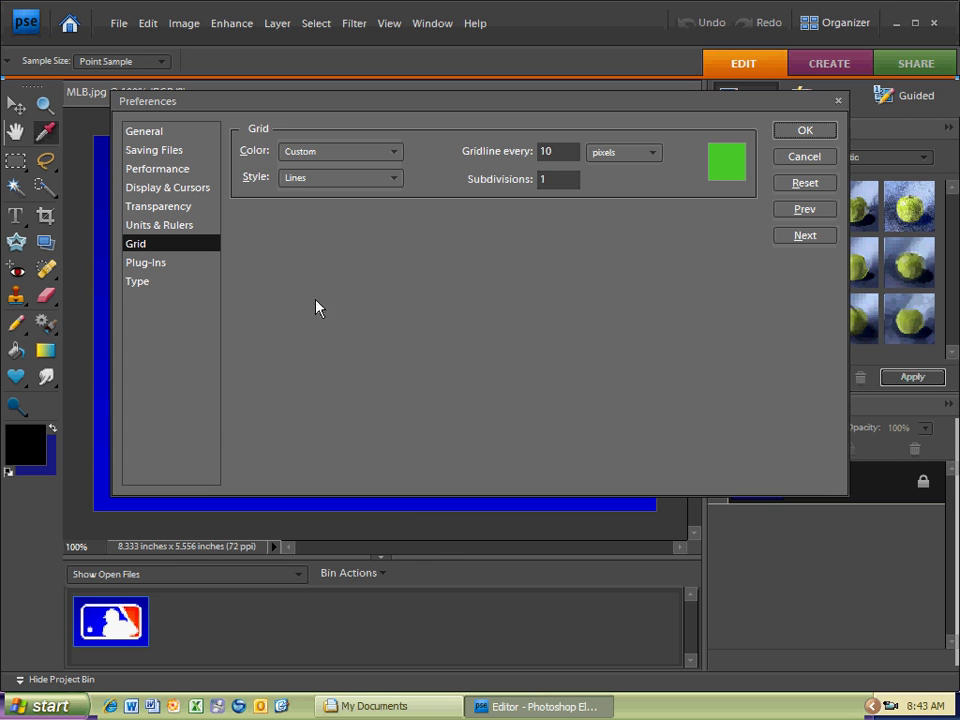
left_click(559, 151)
double_click(559, 151)
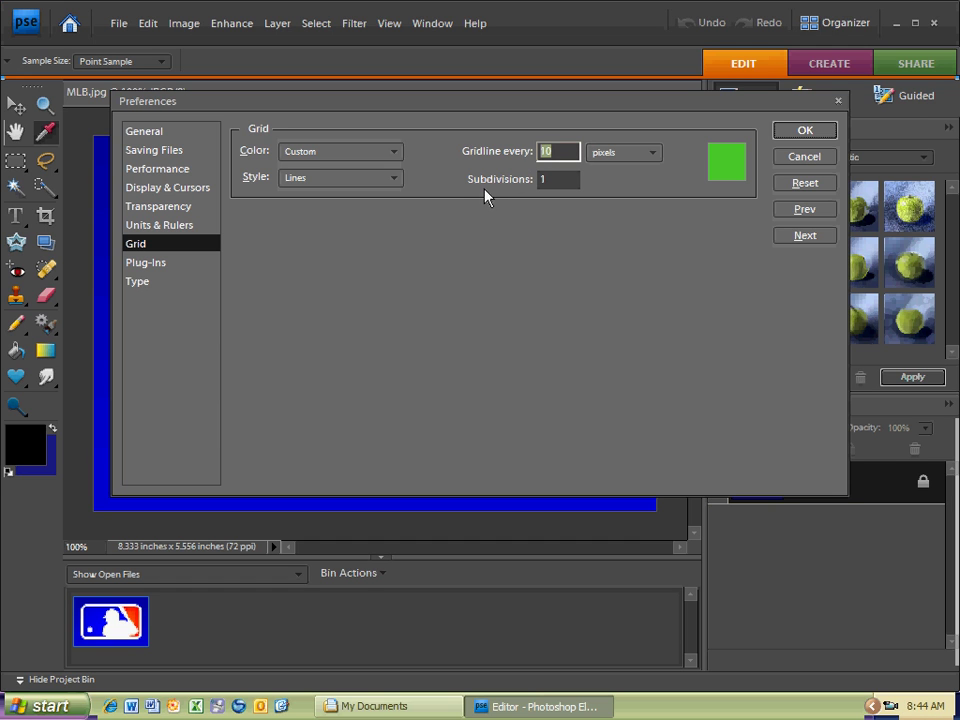
type("10")
Step: Keep the spacing unit in pixels and set Subdivisions to 1
left_click(650, 152)
left_click(638, 168)
left_click(652, 157)
left_click(615, 186)
left_click(650, 152)
left_click(620, 170)
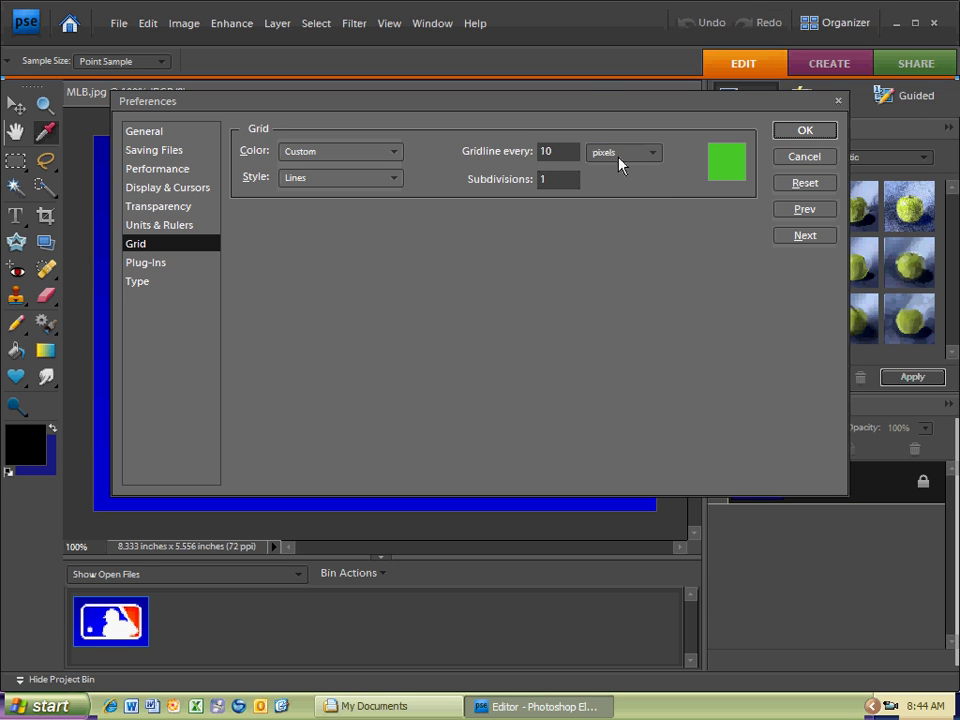
left_click(556, 179)
type("1")
Step: Set the grid colour to neon green 18ff00 and confirm the preferences
left_click(726, 164)
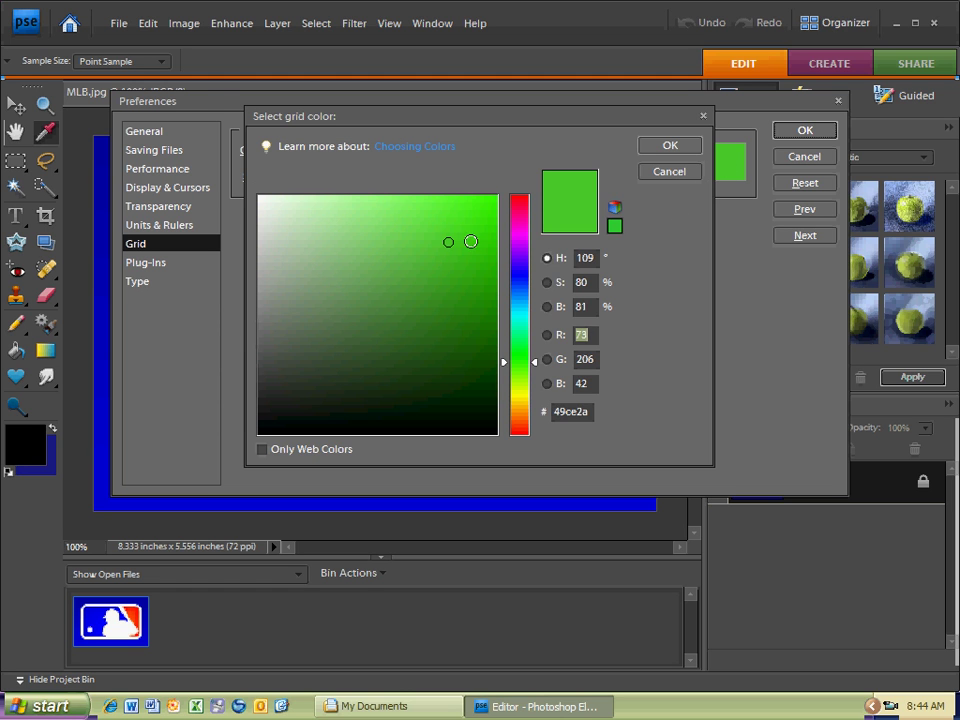
left_click_drag(463, 229, 498, 193)
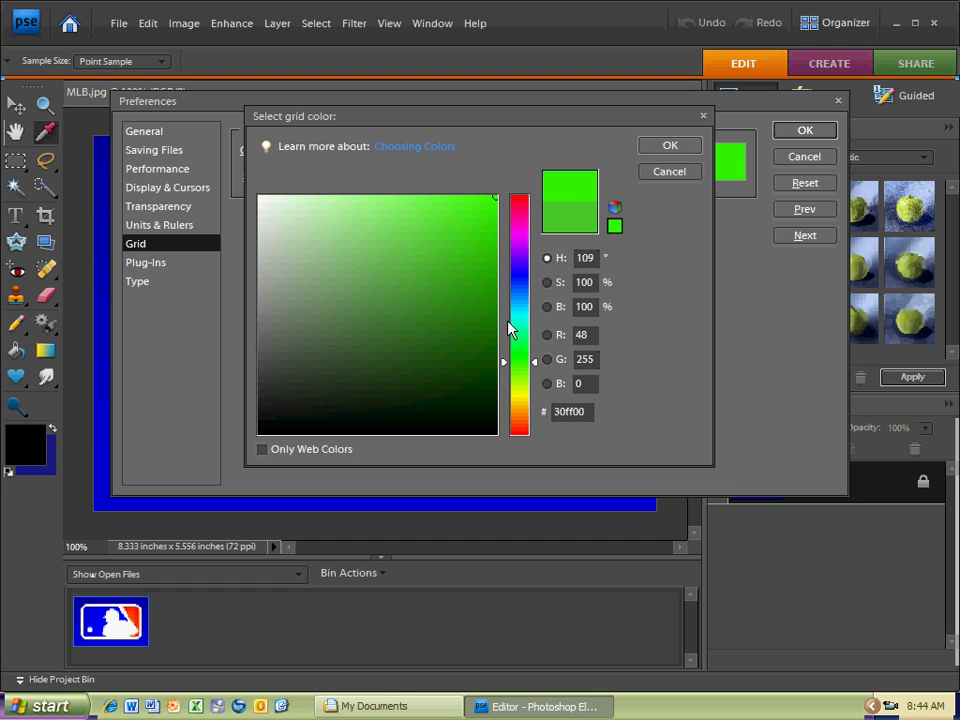
left_click(502, 360)
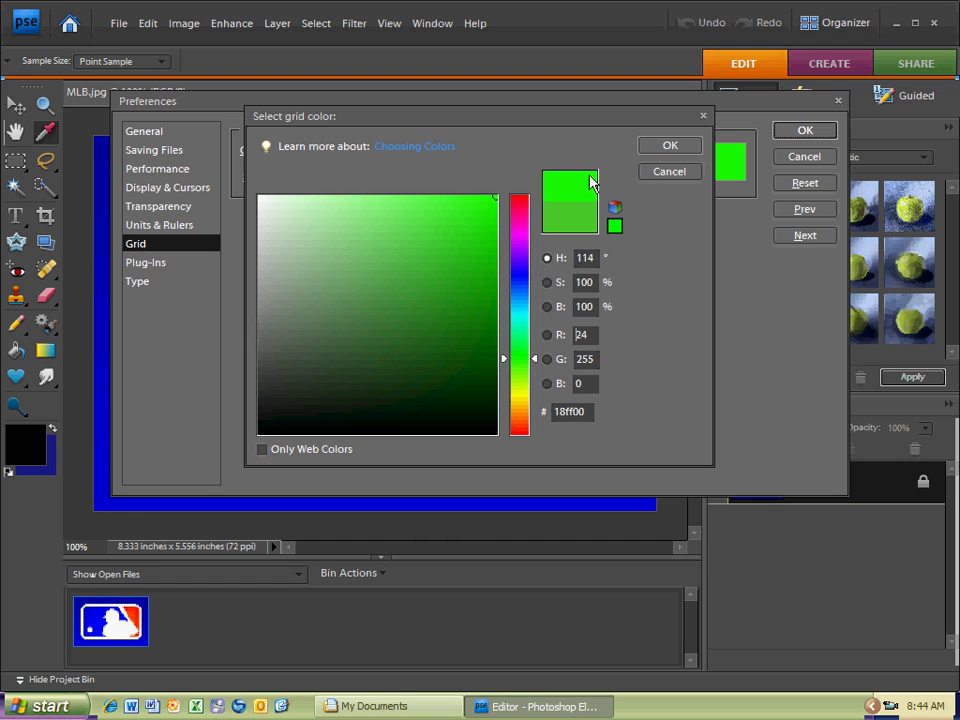
left_click(668, 148)
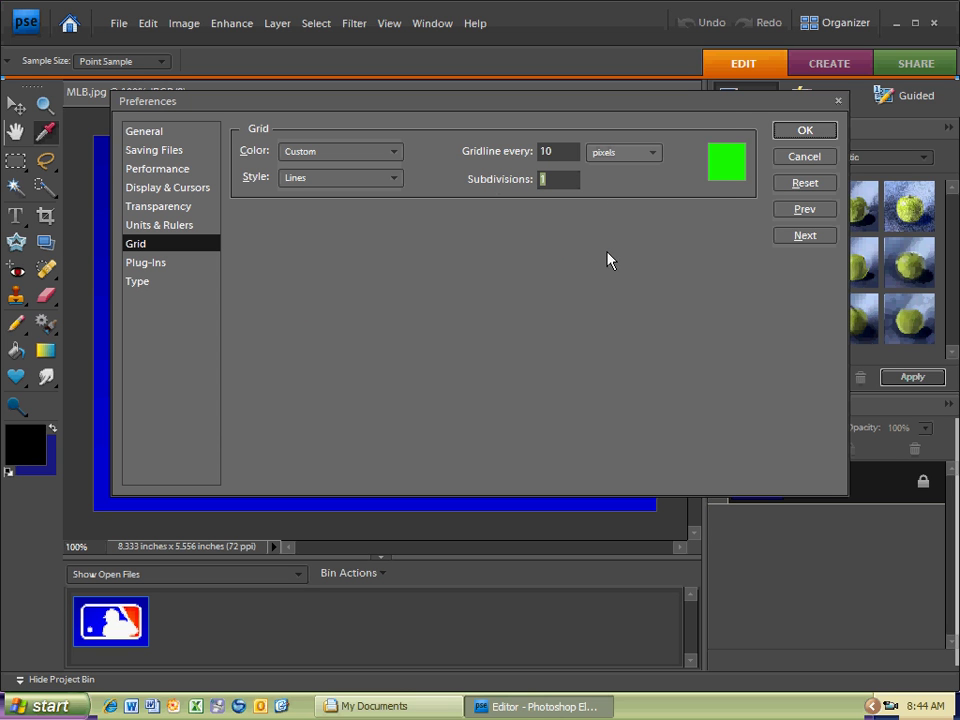
left_click(785, 138)
key("c")
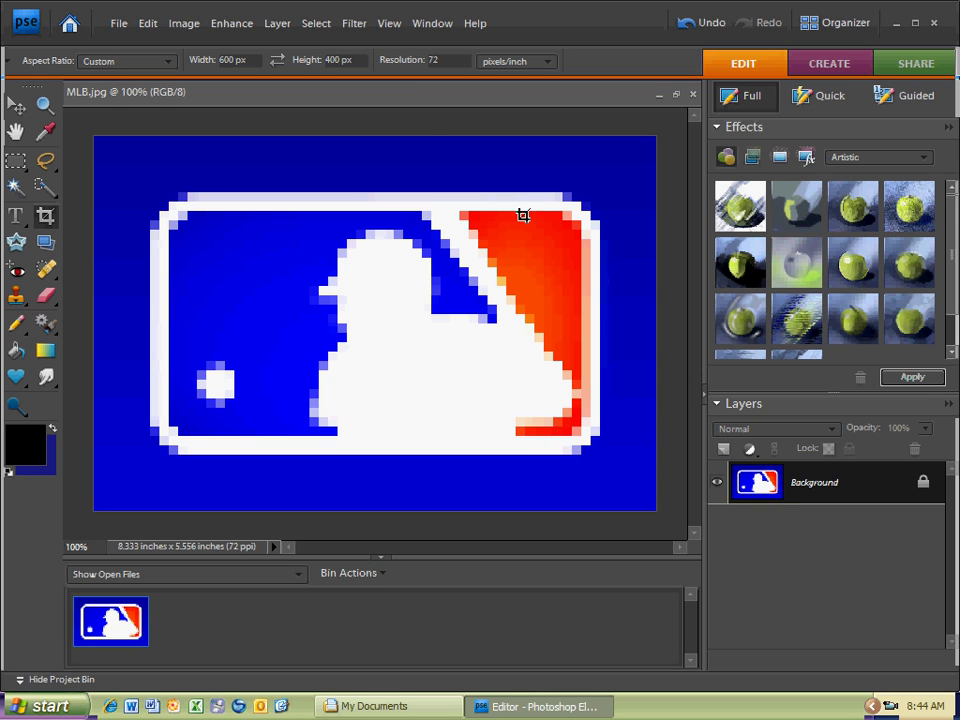
Step: Show the grid so the green 10-pixel lines overlay the pixelated logo
left_click(388, 26)
left_click(420, 203)
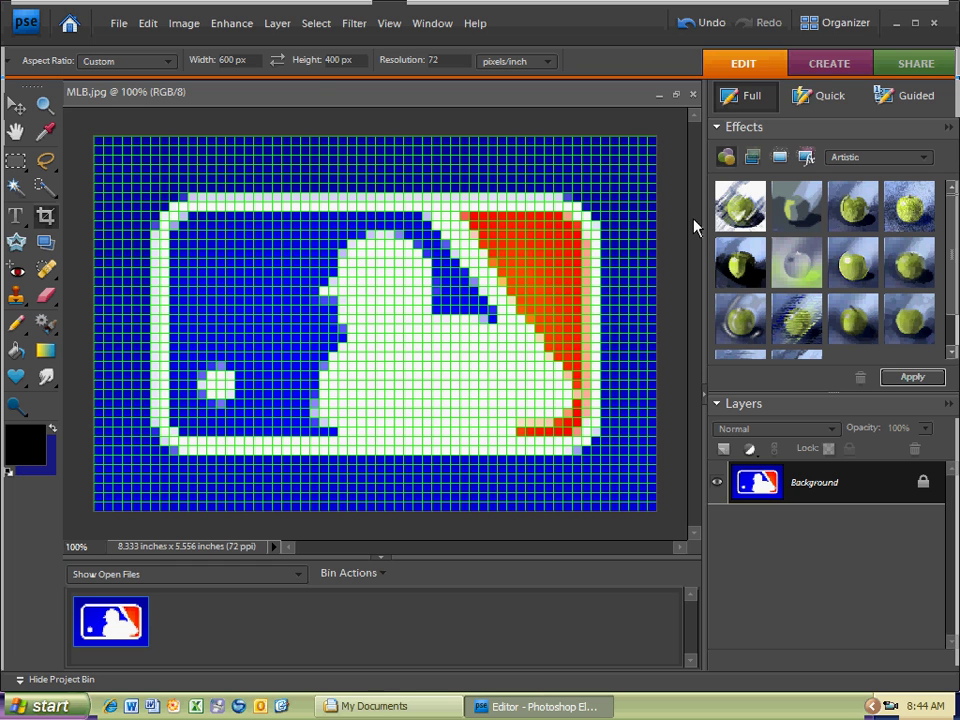
Step: Save the image as MLB 1.jpg at maximum JPEG quality, then browse to the V: students drive
left_click(118, 24)
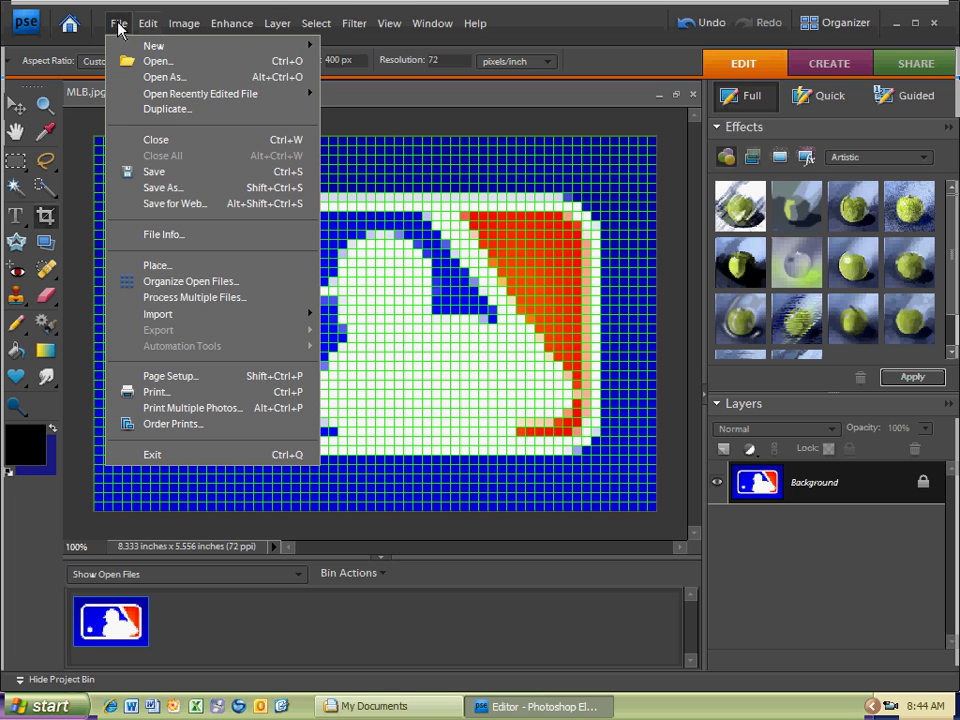
left_click(155, 171)
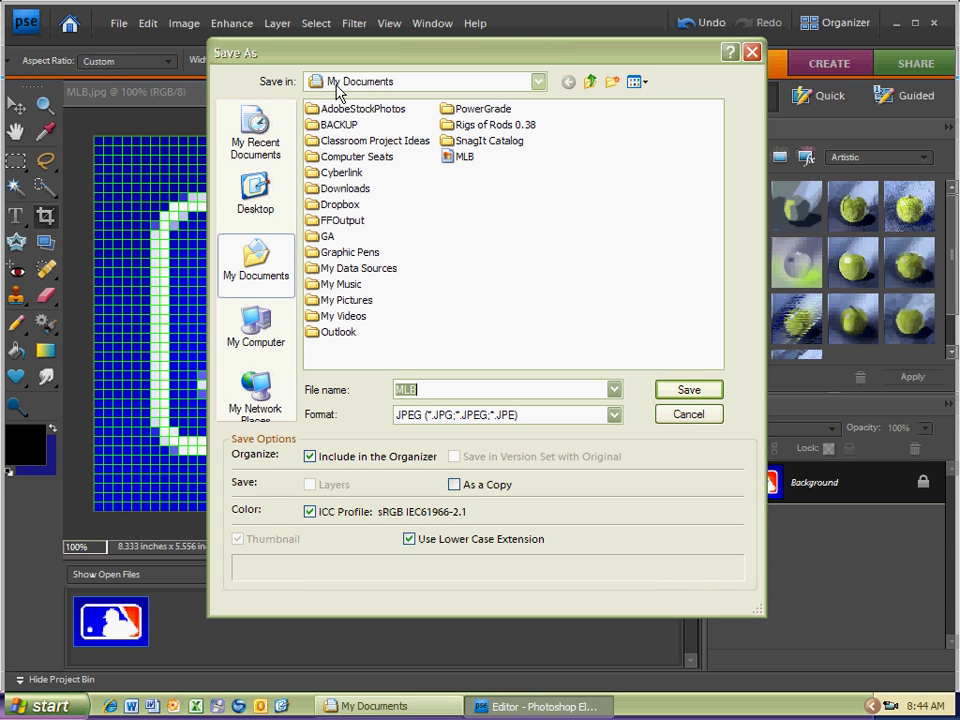
left_click(424, 388)
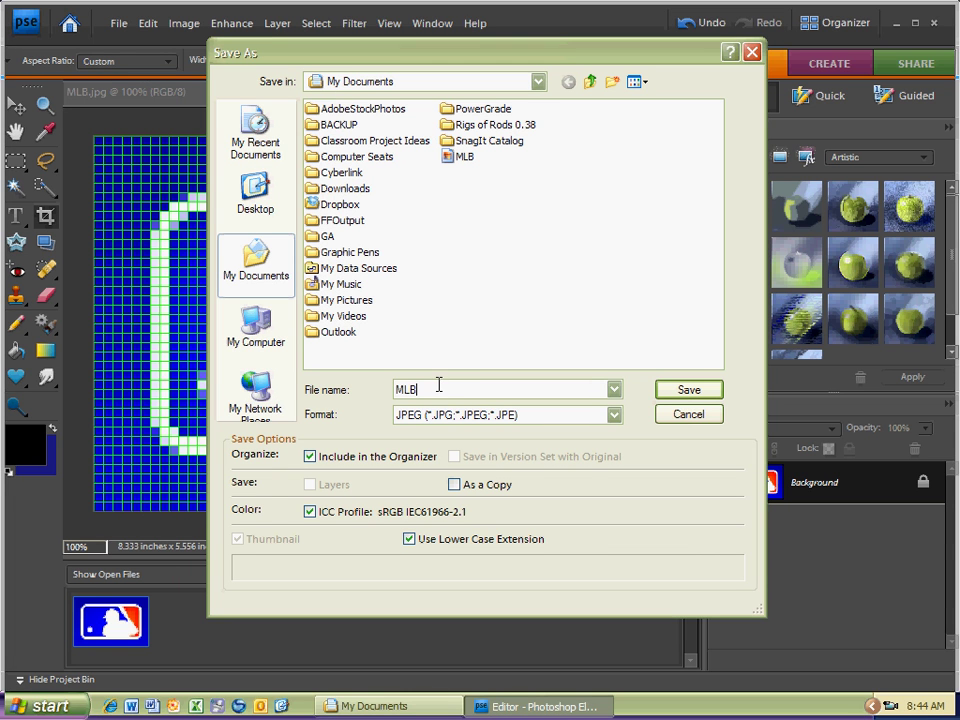
type("1")
key("Return")
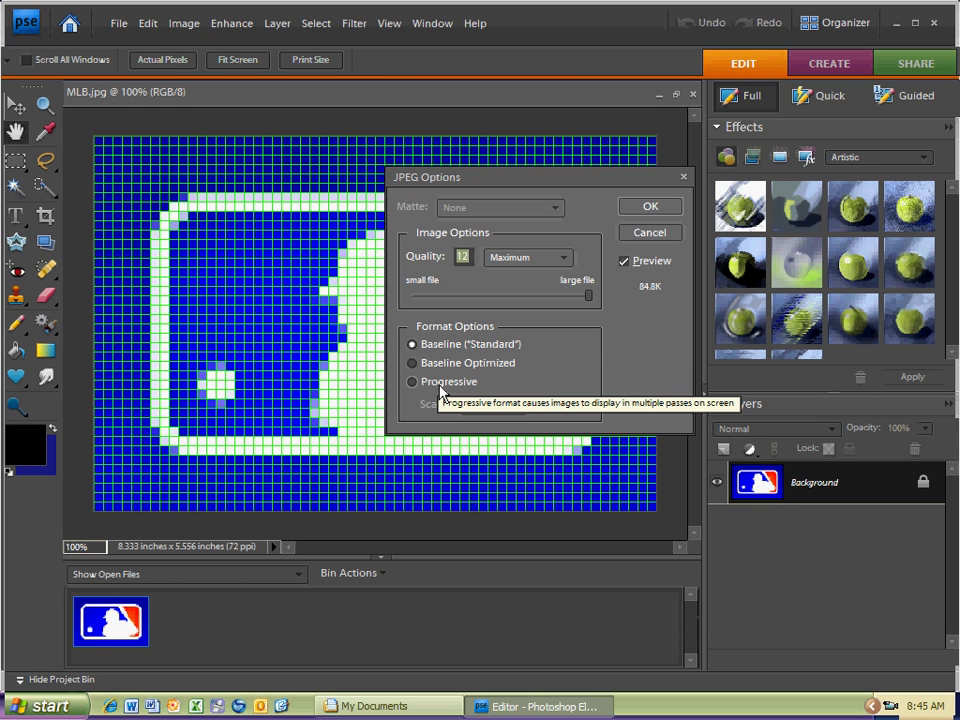
left_click(656, 210)
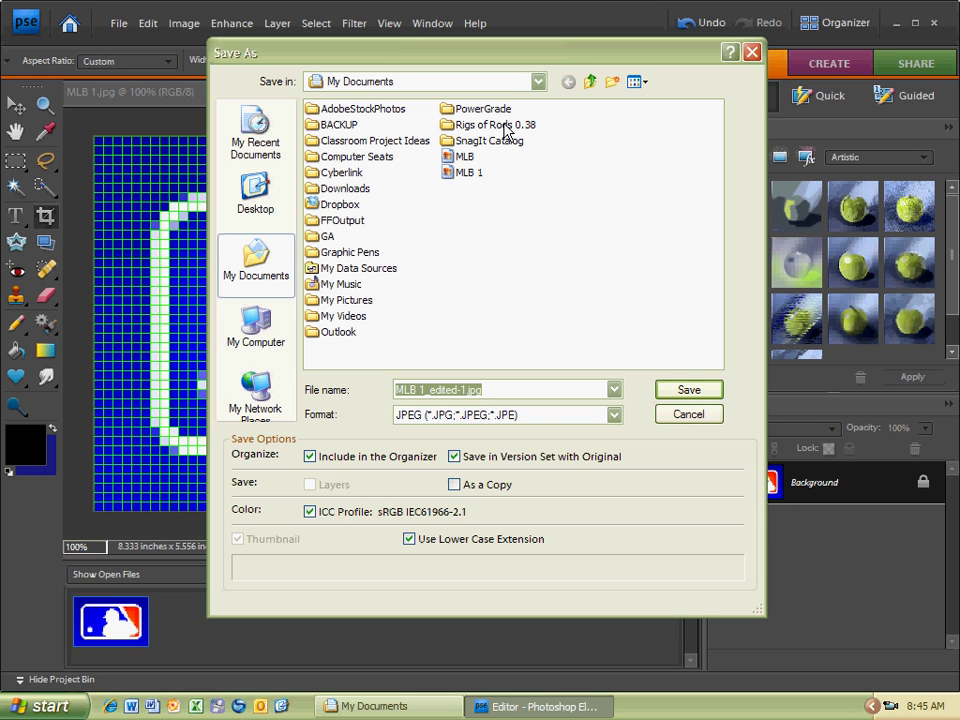
left_click(539, 82)
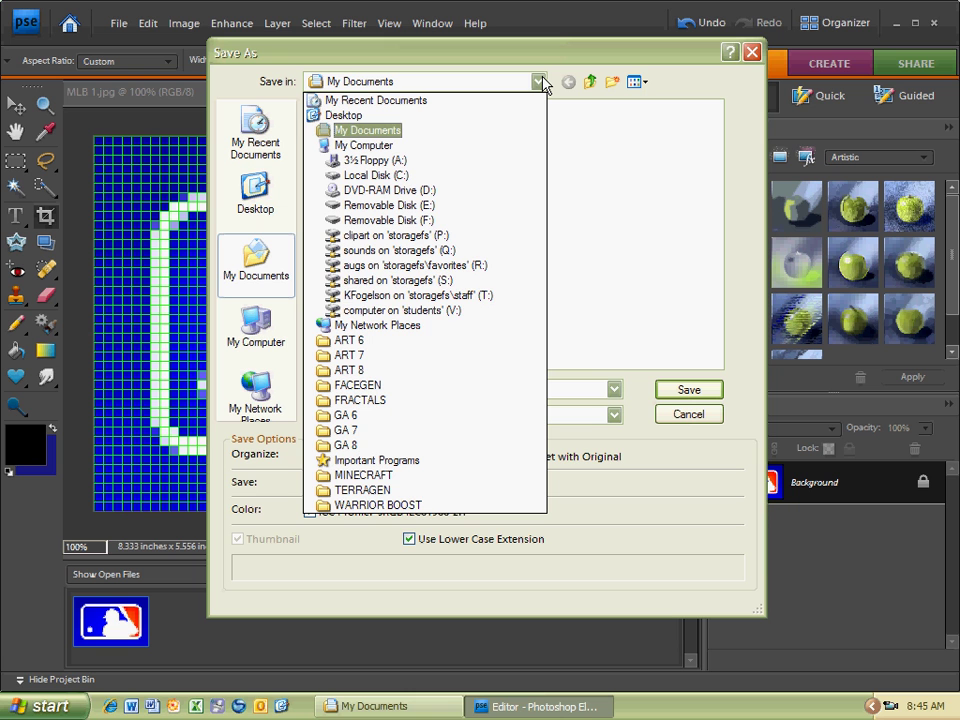
left_click(410, 310)
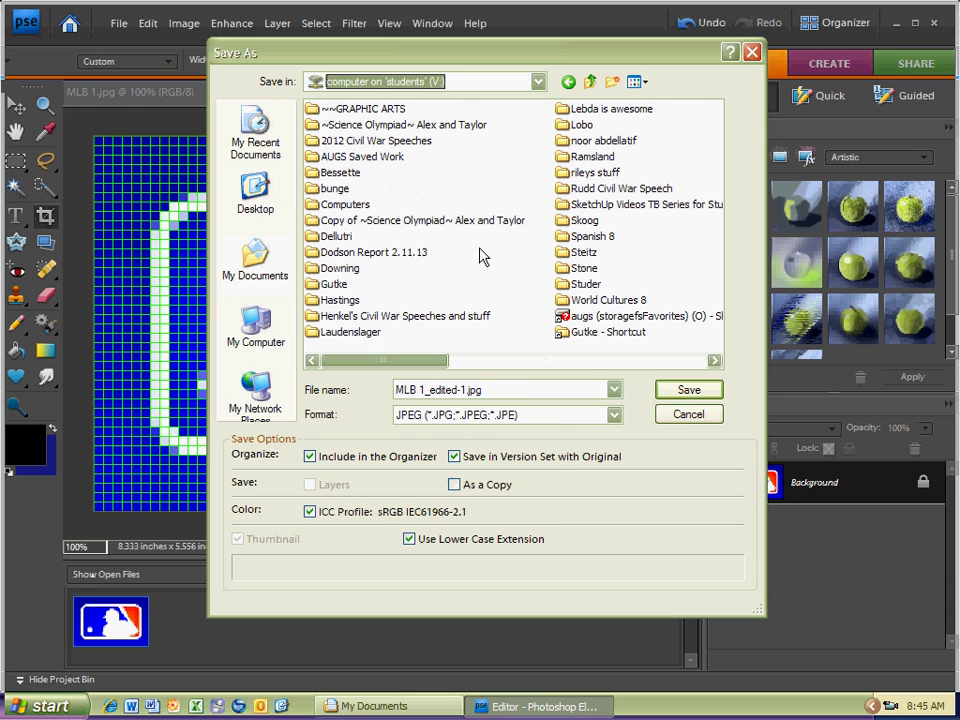
left_click(751, 52)
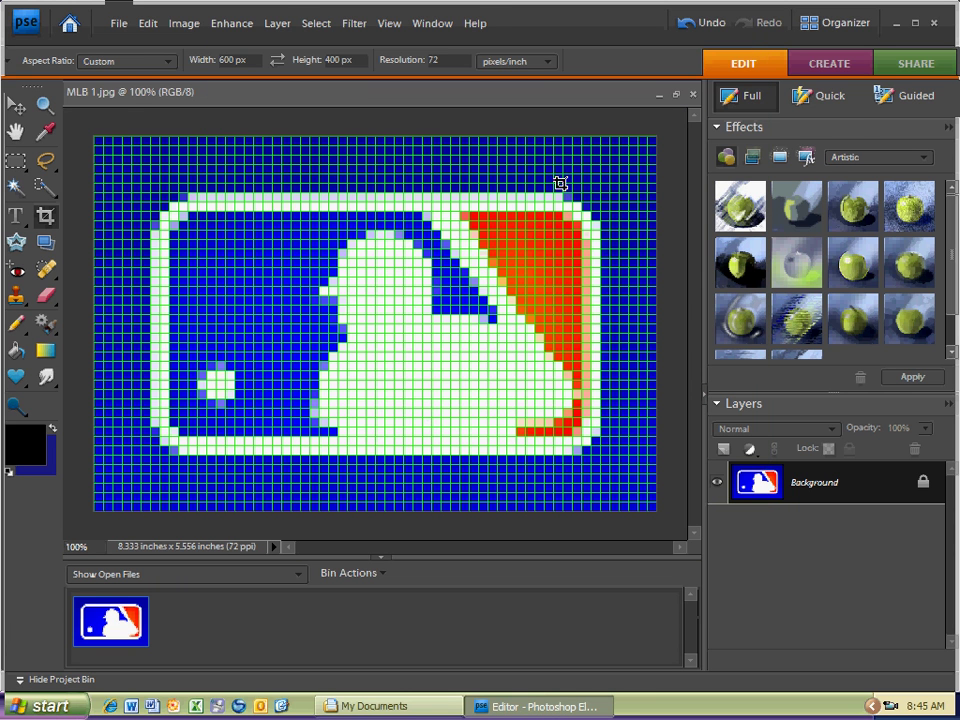